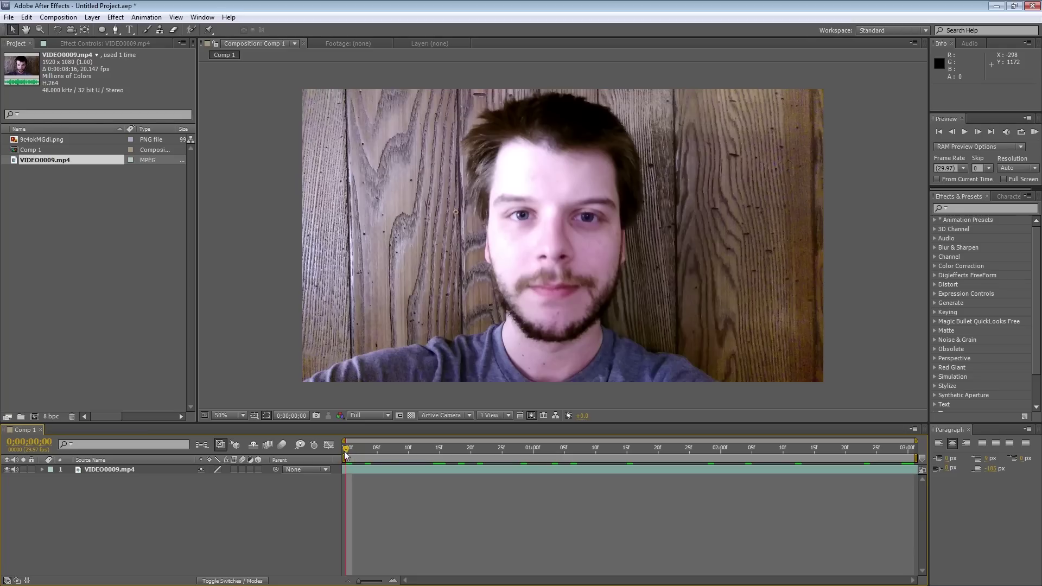
Preview the clip, then start a Stabilize track on VIDEO0009.mp4 with Position and Rotation enabled
mouse_move(344, 451)
mouse_down()
mouse_move(818, 445)
mouse_move(356, 461)
mouse_up()
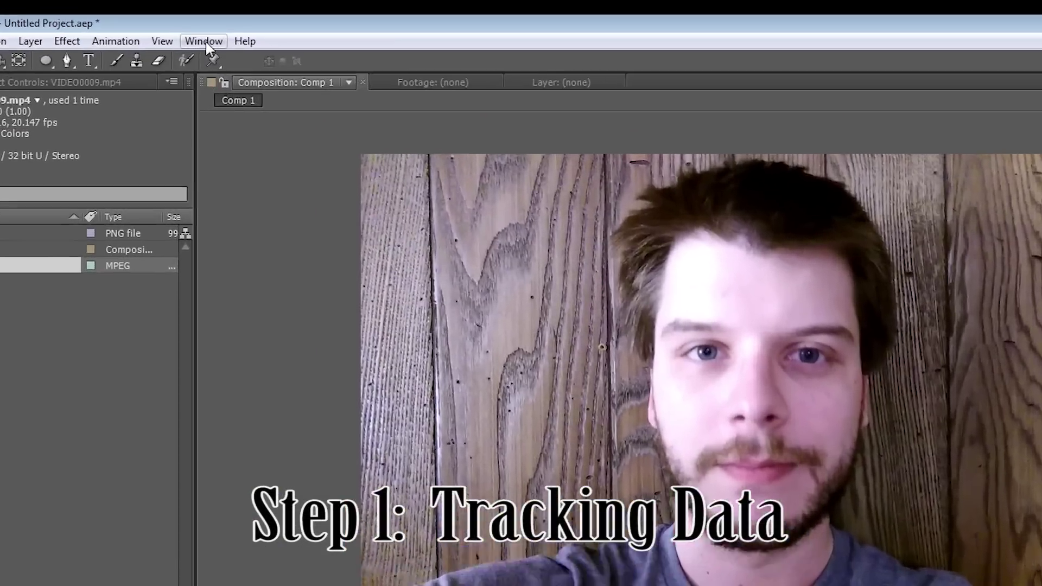
click(202, 17)
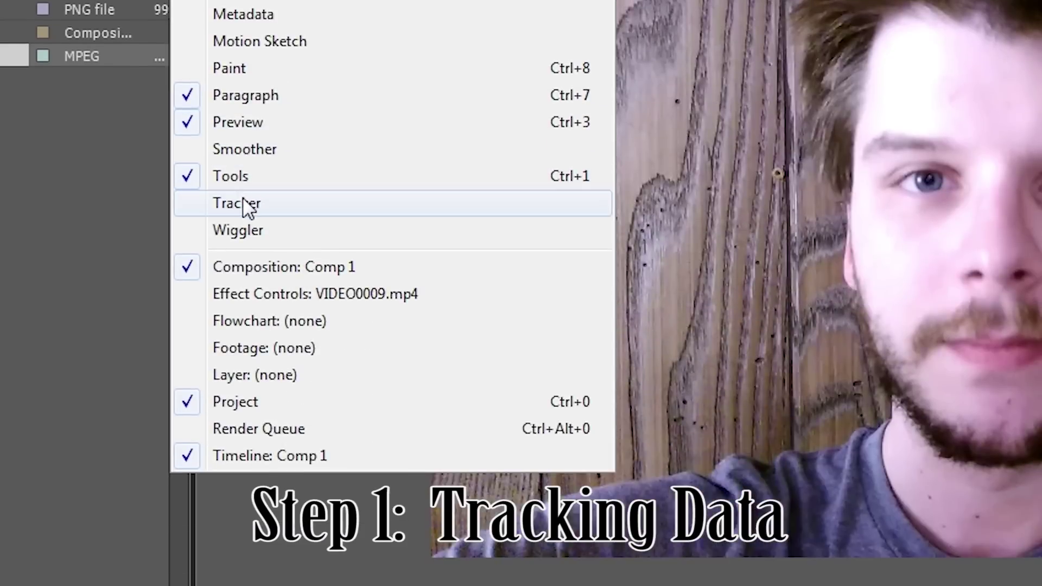
click(244, 203)
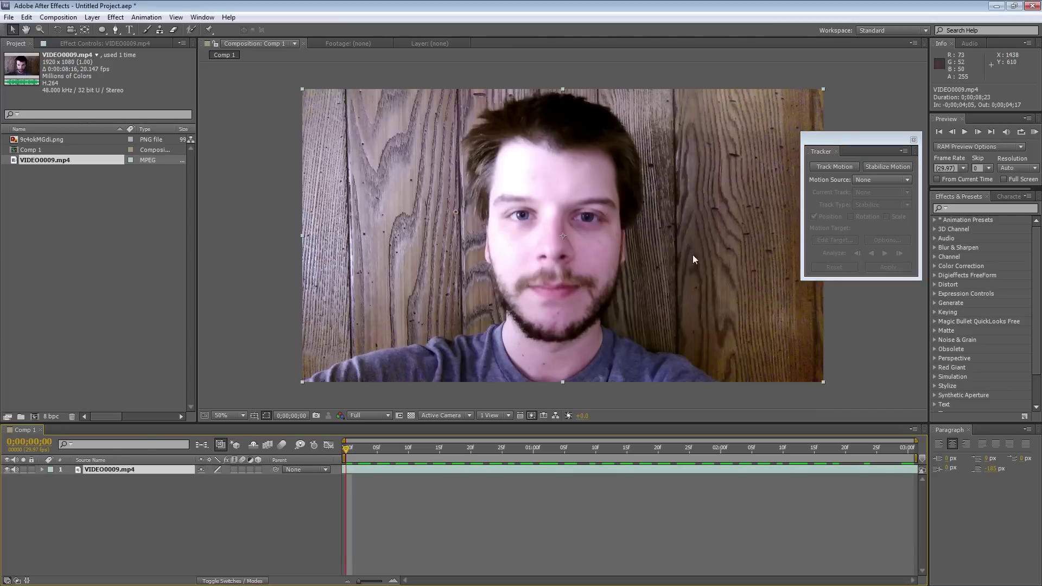
click(823, 168)
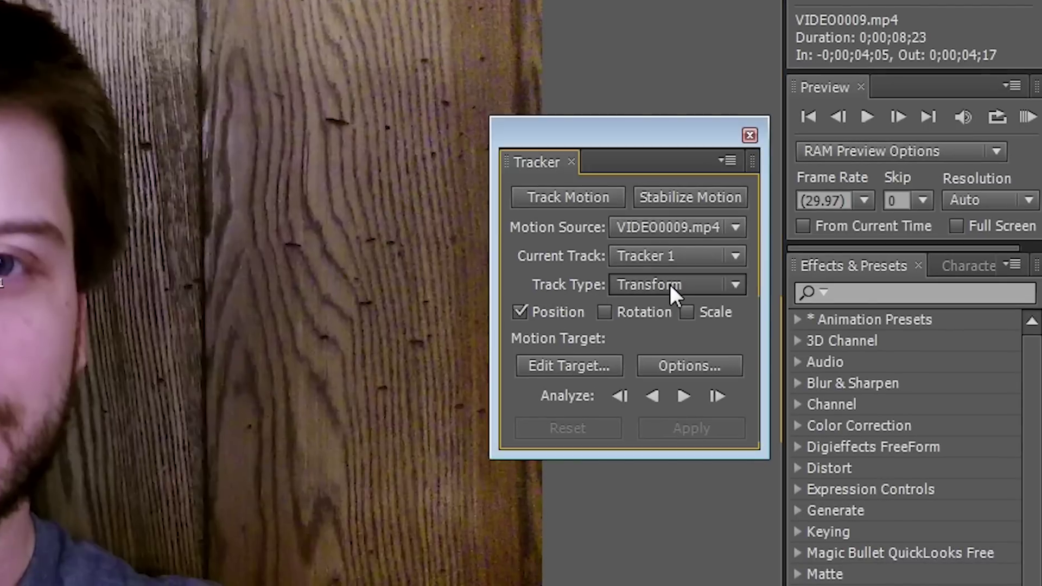
click(670, 285)
click(733, 324)
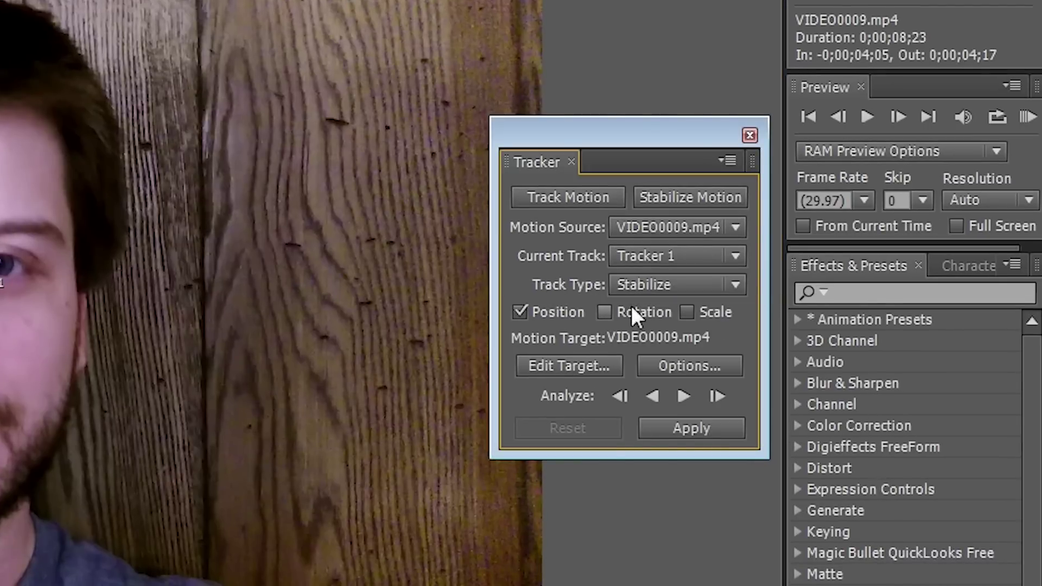
click(604, 312)
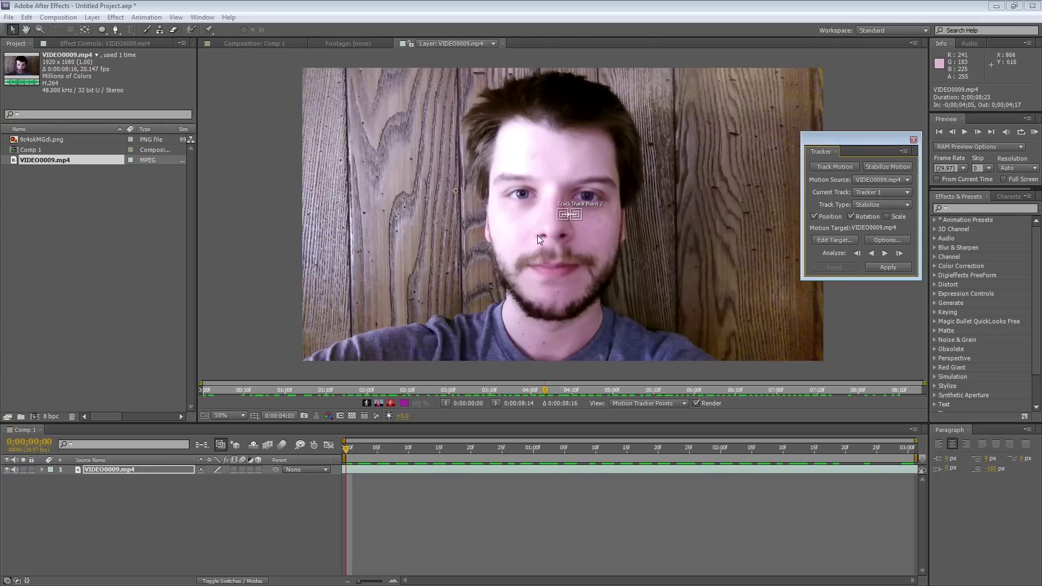
Place Track Point 1 on the left eye and Track Point 2 on the right eye
scroll(573, 218, up, 1)
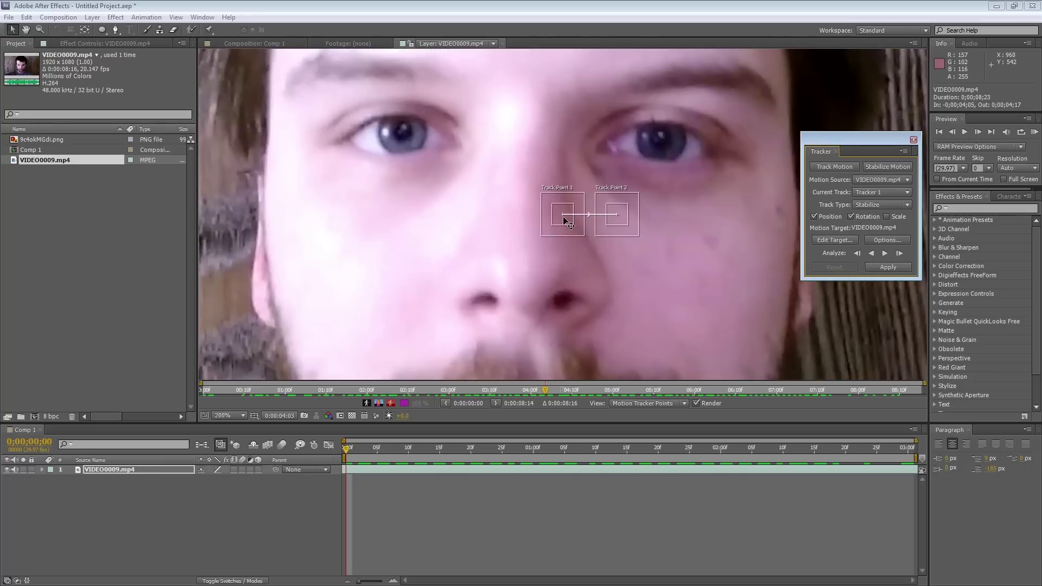
drag(565, 219, 349, 139)
drag(617, 215, 708, 159)
Enlarge the right-eye feature box and make its search region narrower and taller
scroll(705, 157, up, 1)
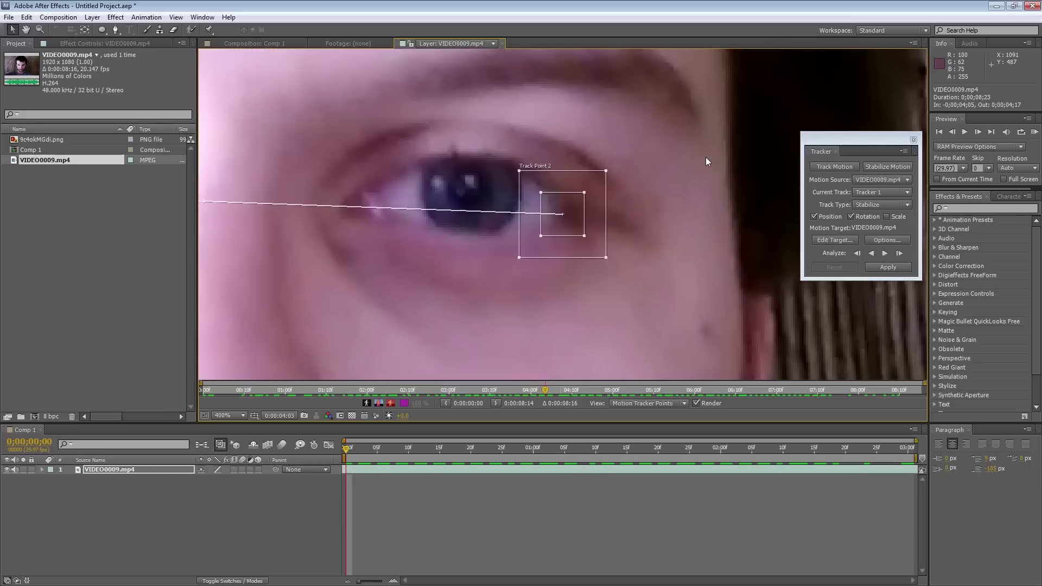
drag(584, 193, 602, 128)
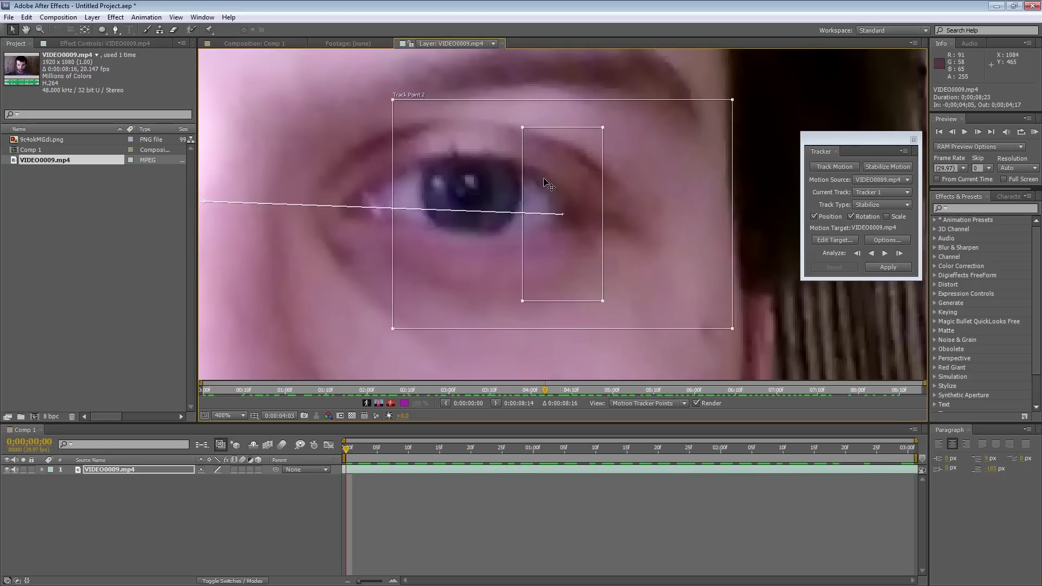
drag(550, 168, 551, 218)
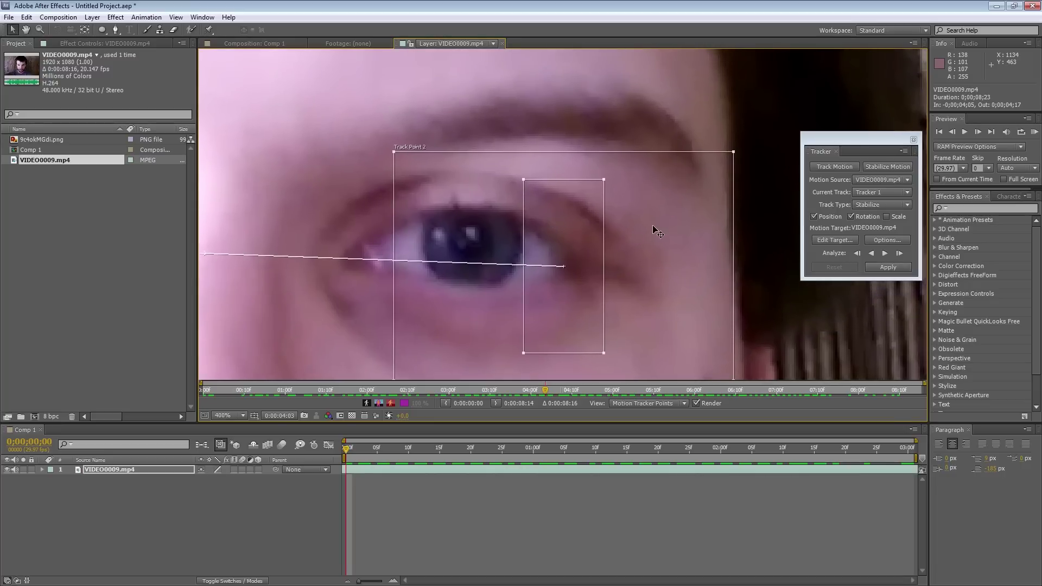
drag(660, 244, 621, 181)
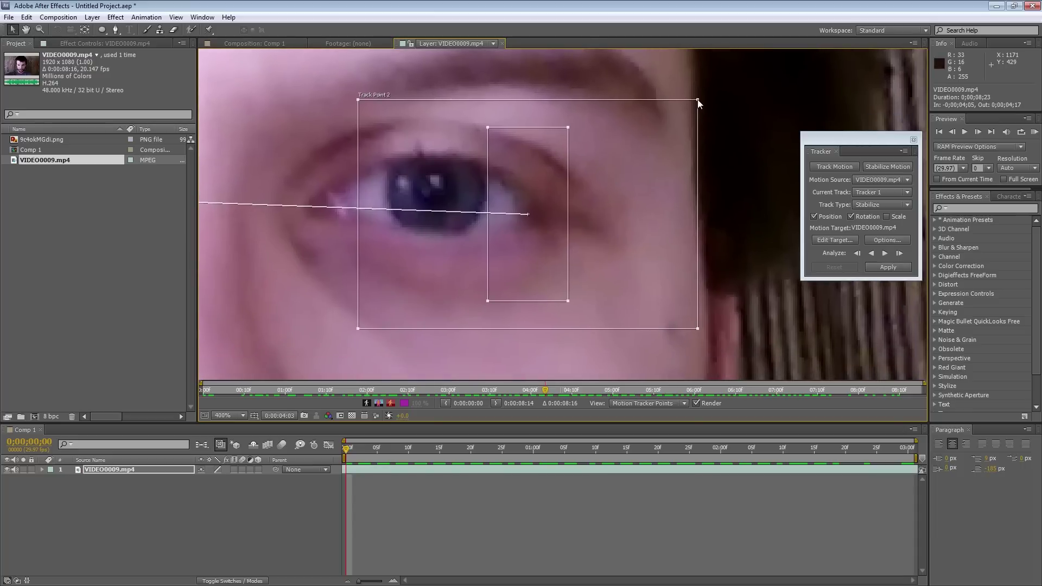
drag(697, 100, 619, 79)
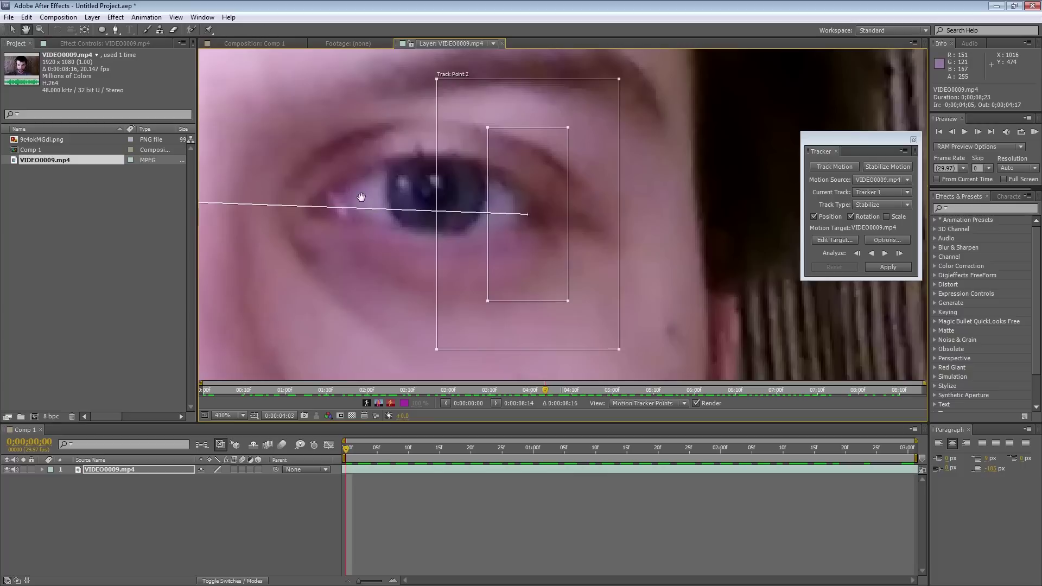
Enlarge the left-eye feature box and make its search region narrower and taller, then fit the layer view
scroll(424, 205, left, 10)
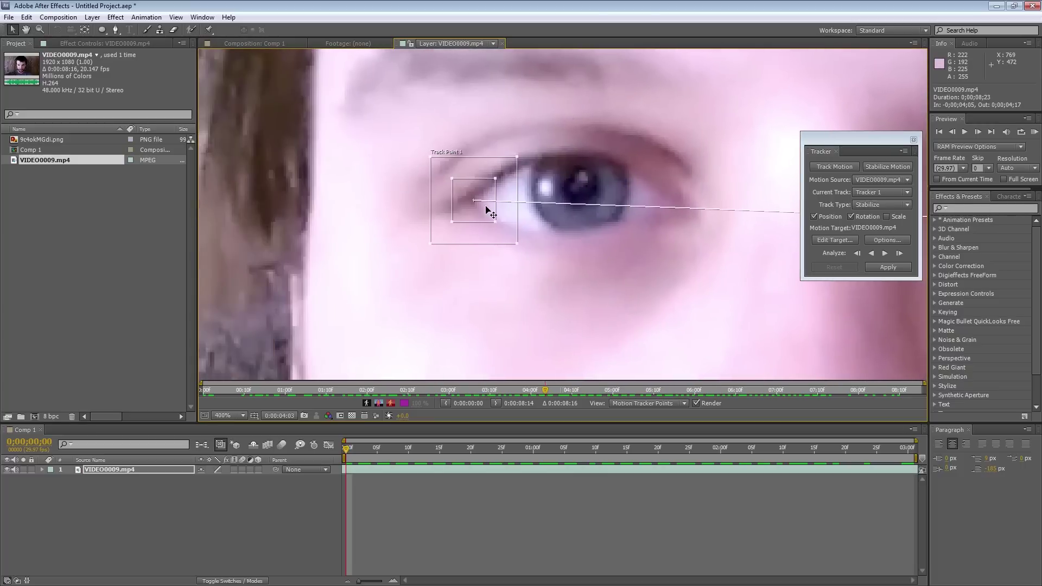
drag(495, 178, 533, 122)
drag(683, 95, 579, 67)
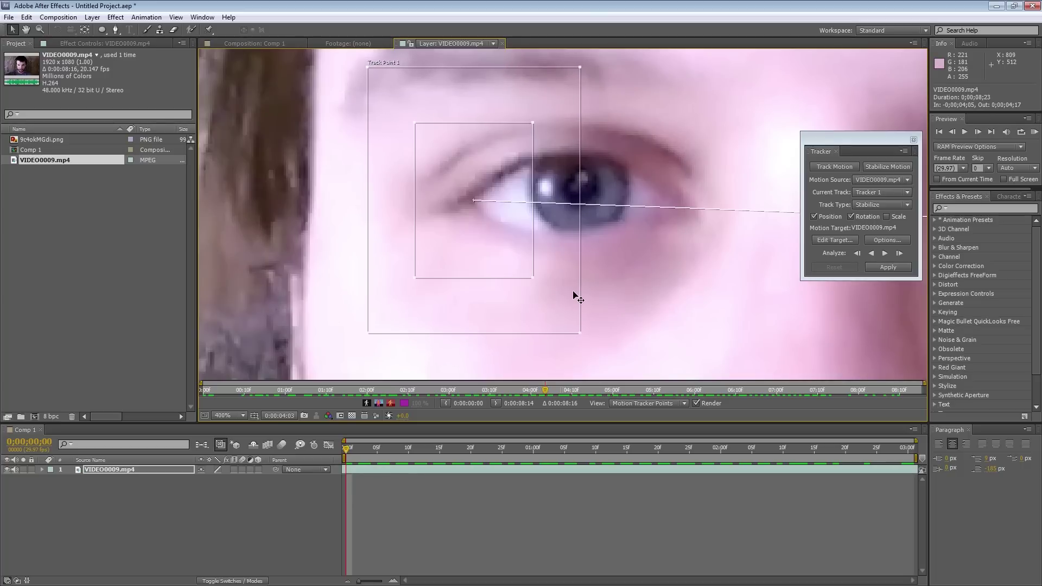
key(comma)
click(233, 416)
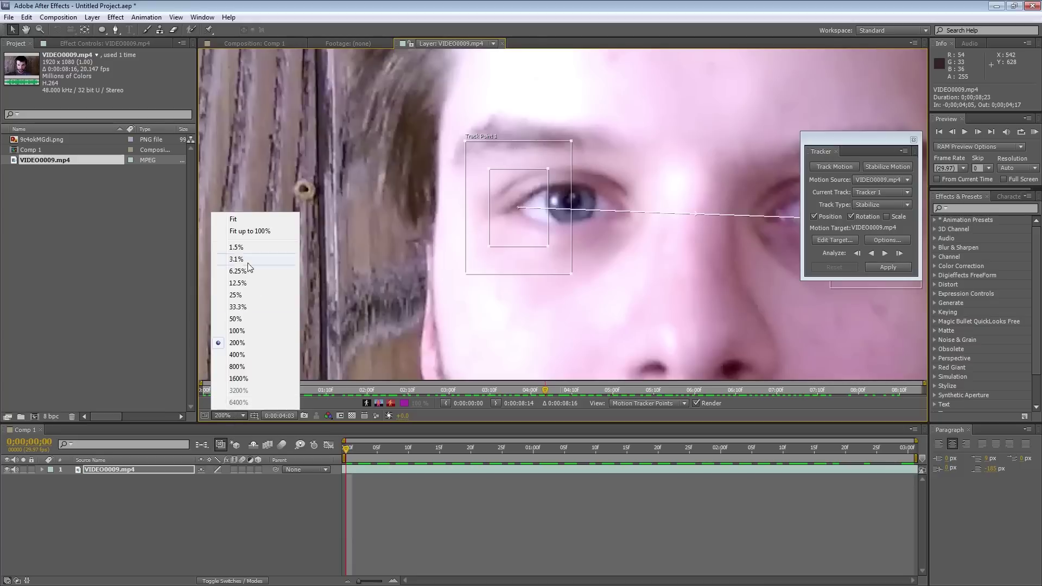
click(279, 229)
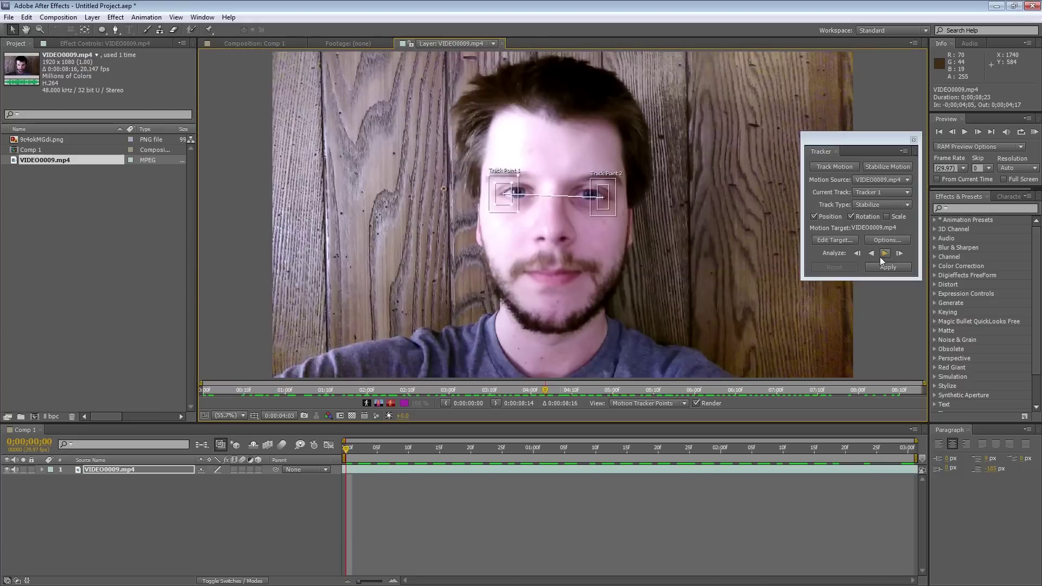
Analyze both eye track points forward from the clip start until about 0;00;03;14
drag(396, 450, 329, 452)
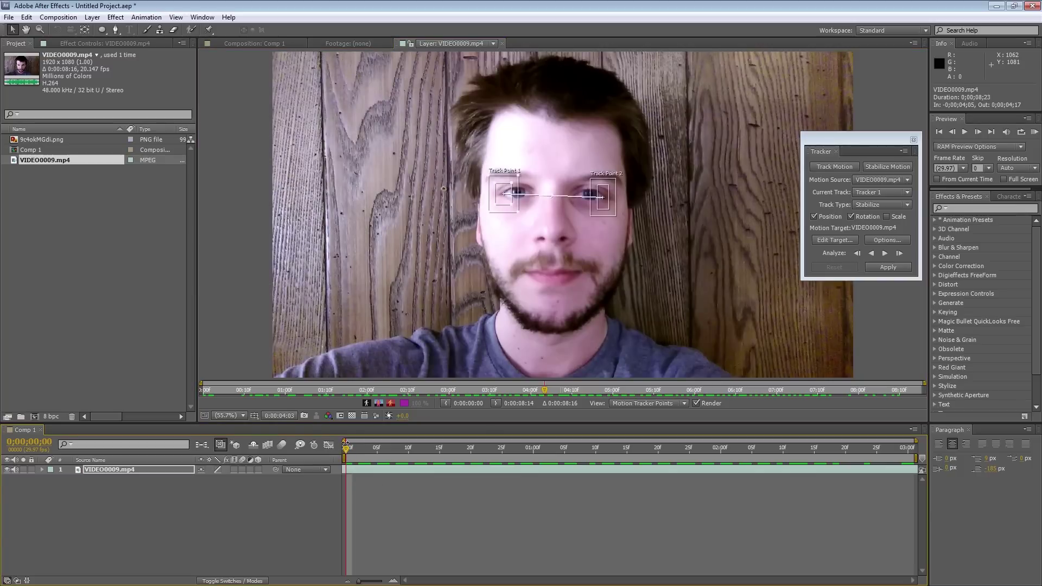
click(885, 253)
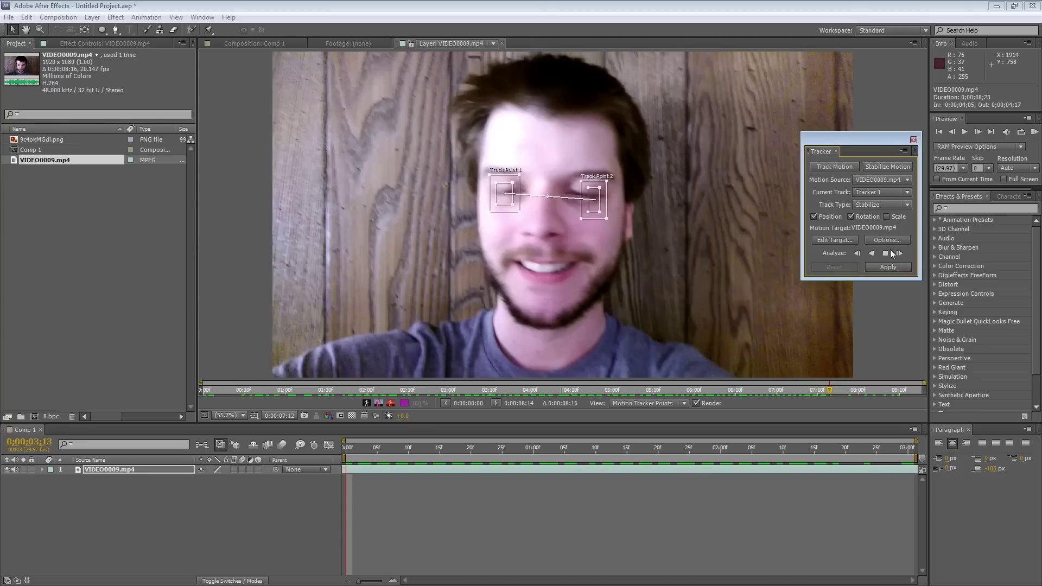
click(886, 253)
Apply the eye track to VIDEO0009.mp4 in X and Y and scrub to check the stabilization
click(888, 268)
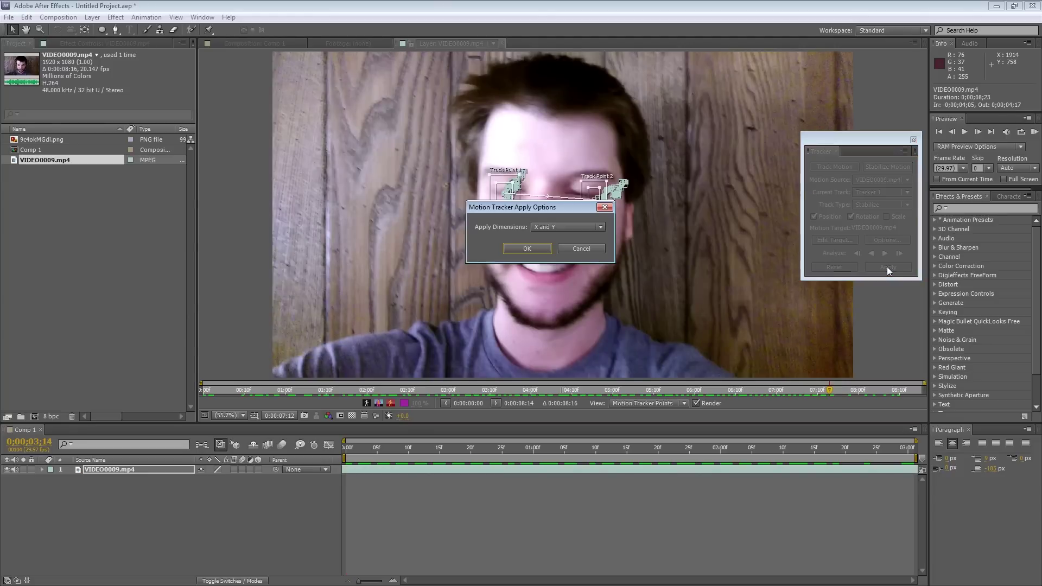
click(527, 248)
key(Home)
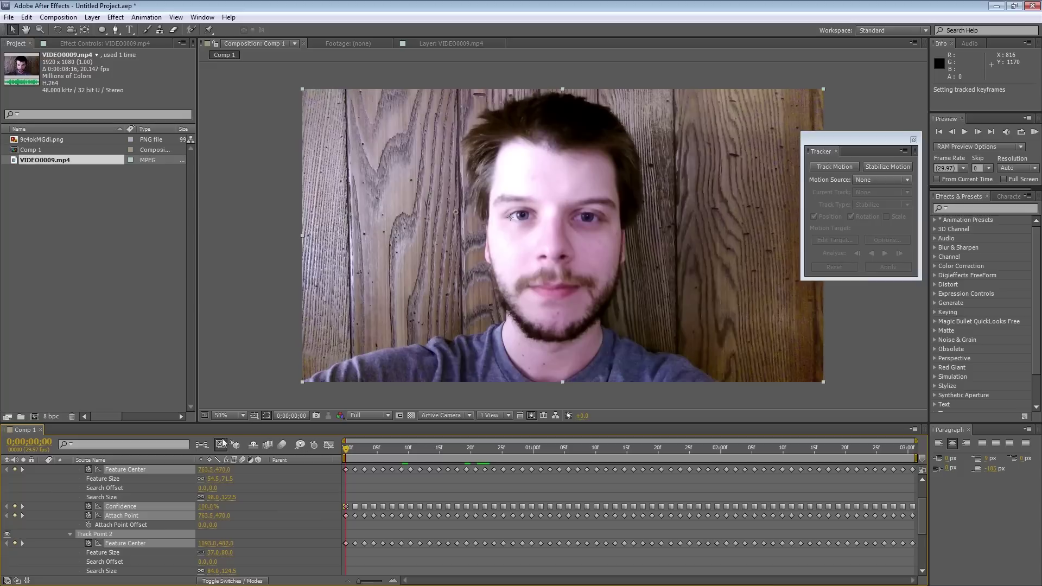
drag(426, 487, 516, 513)
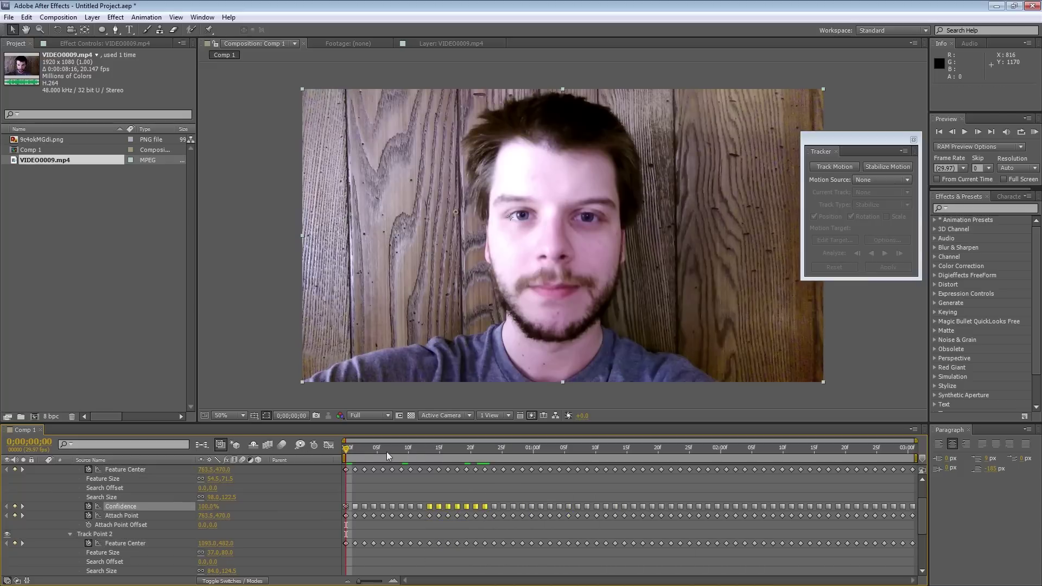
drag(358, 451, 627, 455)
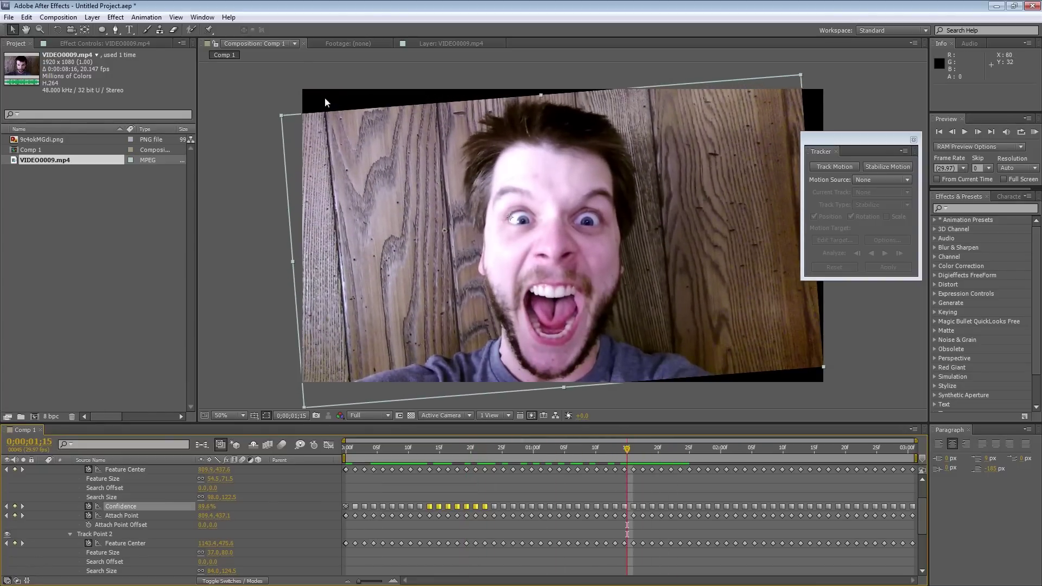
Select Track Point 1's Feature Center keyframes and collapse the layer's tracker properties
key(comma)
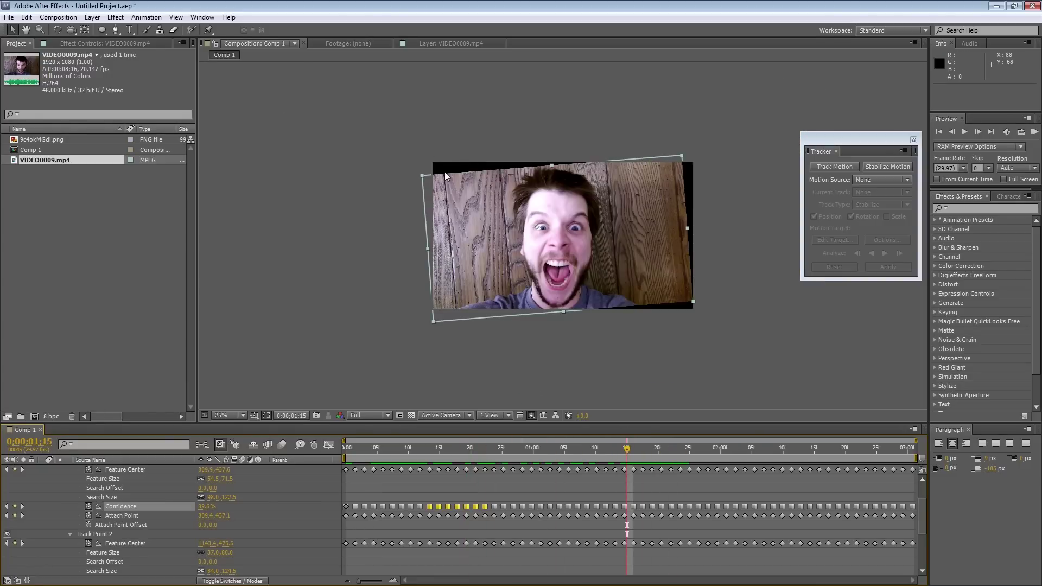
click(128, 470)
scroll(128, 472, up, 1)
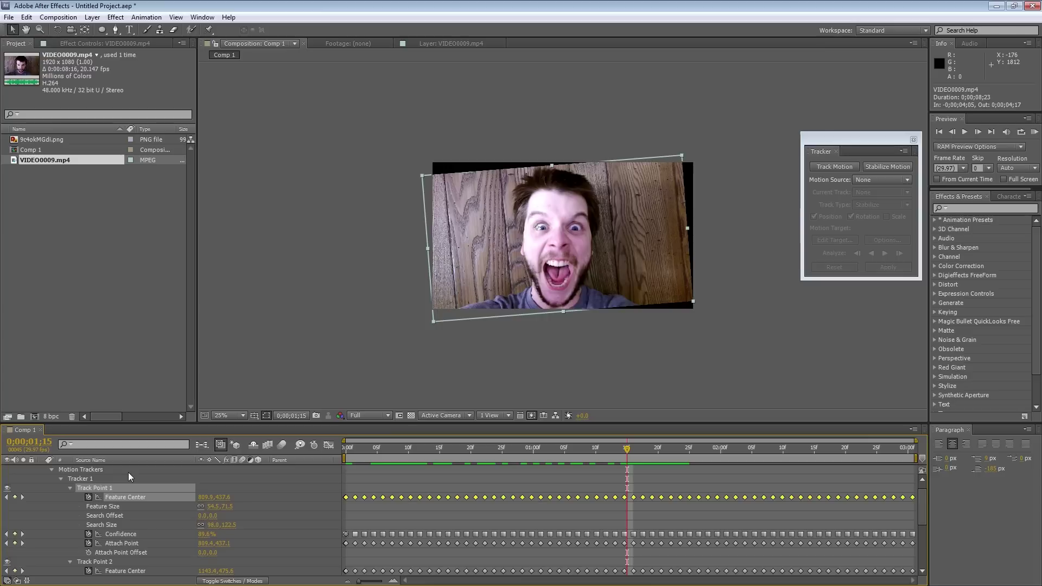
scroll(128, 472, up, 1)
key(u)
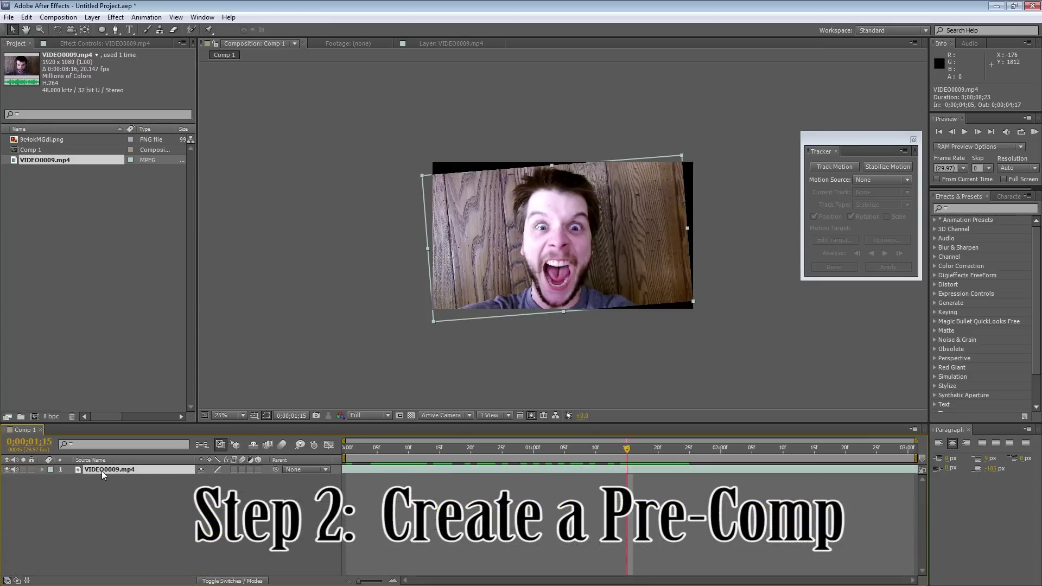
Pre-compose VIDEO0009.mp4 into a new composition named 'Face Comp'
click(91, 20)
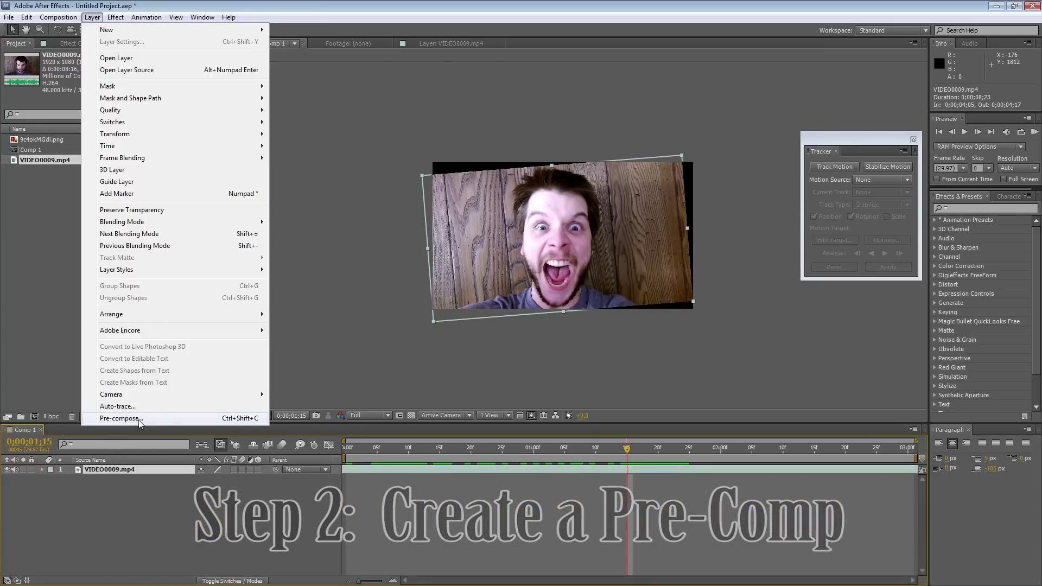
click(115, 420)
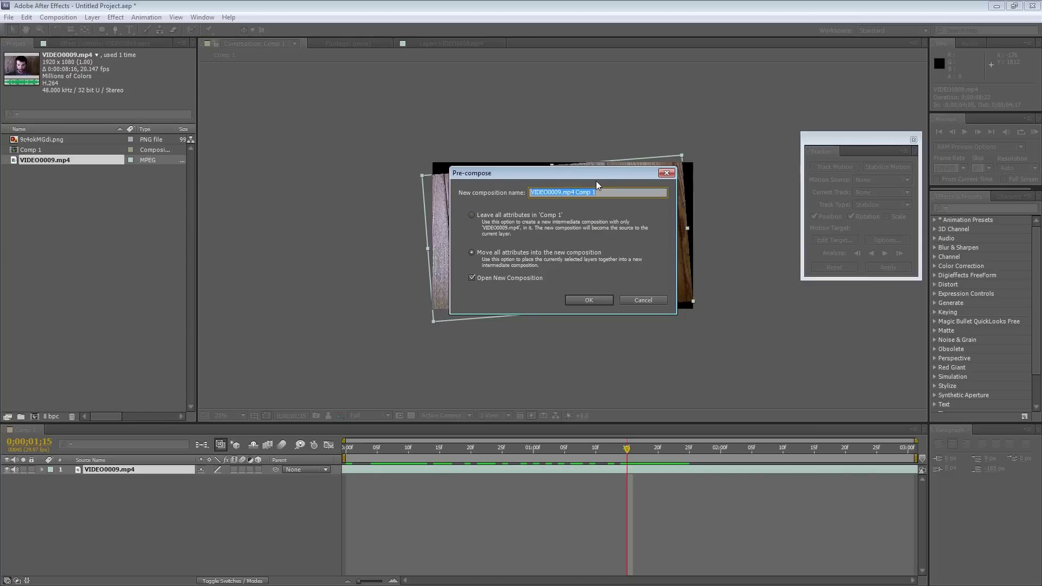
text(Face Comp)
click(588, 300)
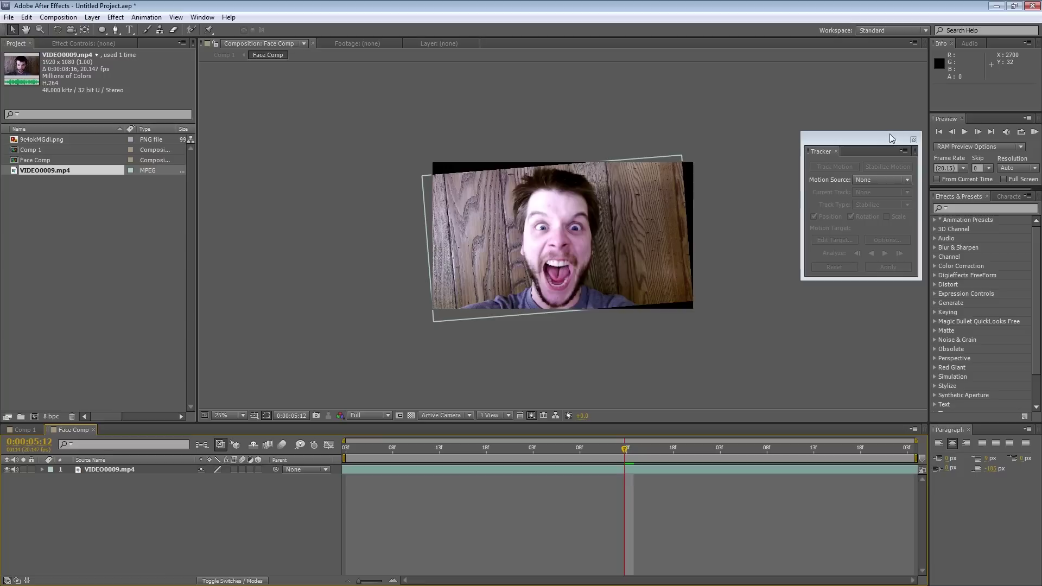
Close the Tracker panel and select the face video layer inside Face Comp at 25% zoom
click(914, 140)
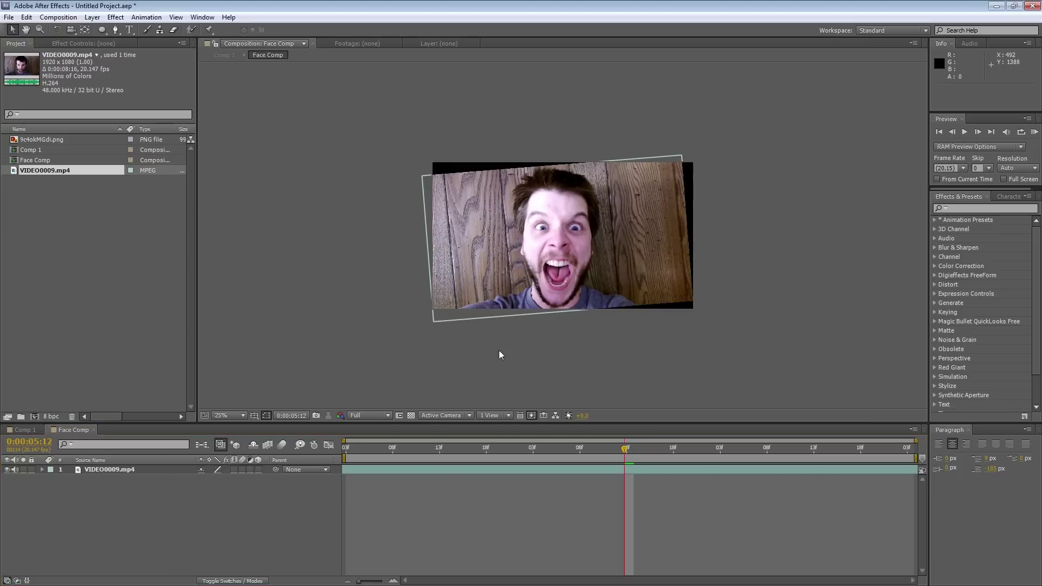
key(period)
key(comma)
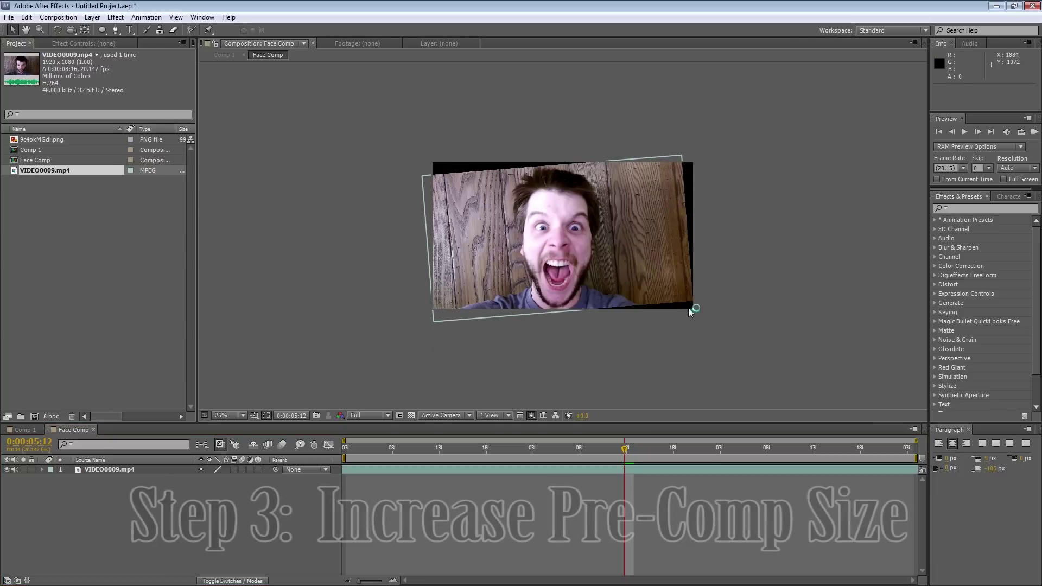
click(435, 318)
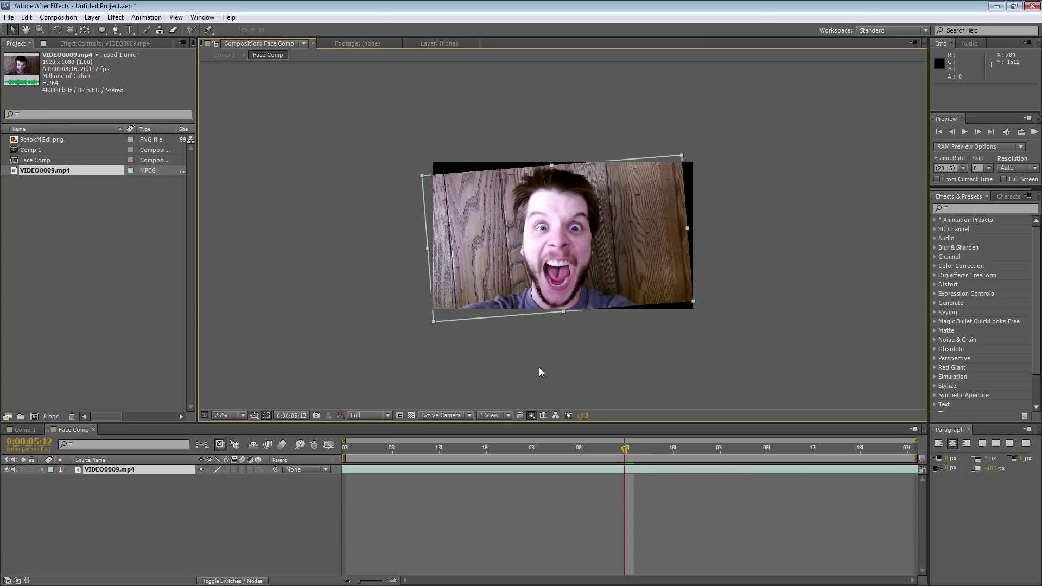
Change Face Comp to 2200 x 1450 px at 29.97 fps, preview it, and return to Comp 1
key(ctrl+k)
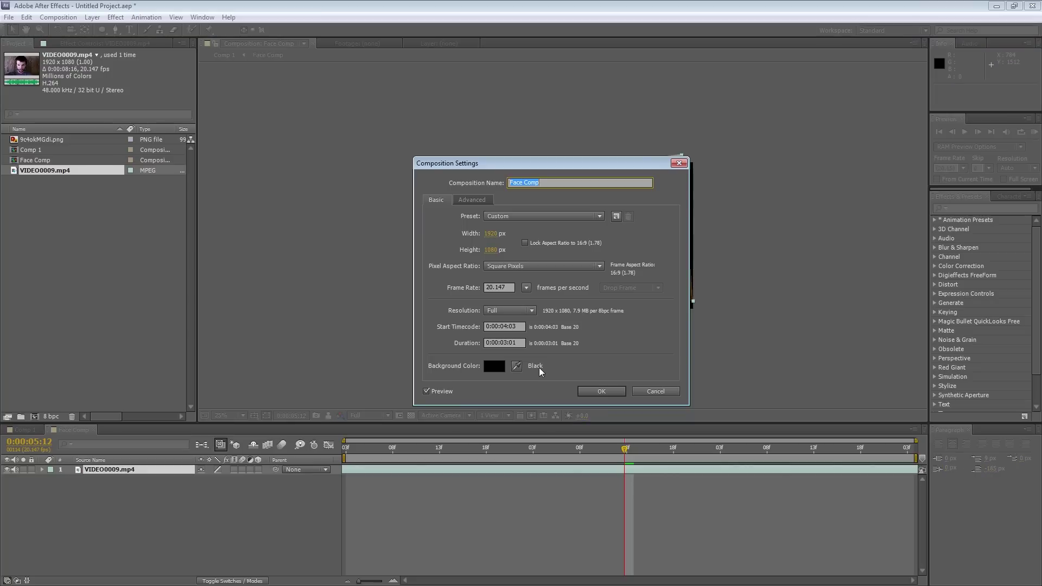
click(487, 234)
text(2200)
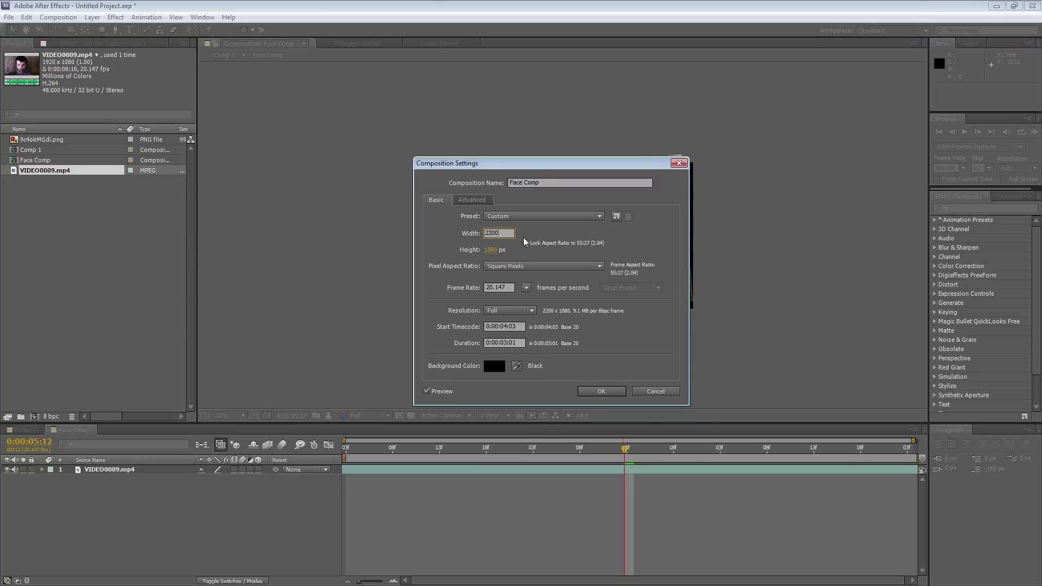
key(Tab)
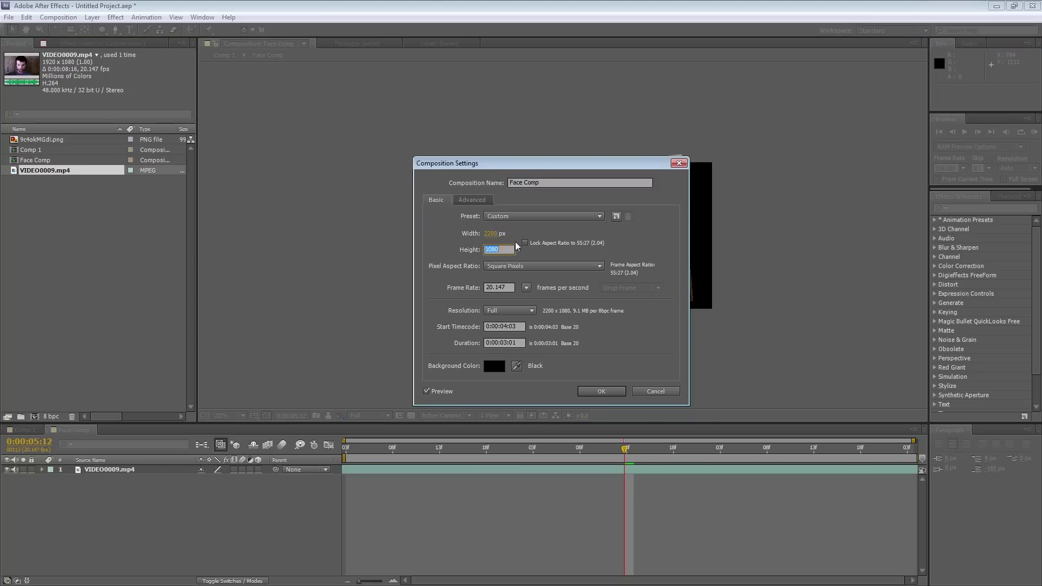
text(1450)
click(526, 287)
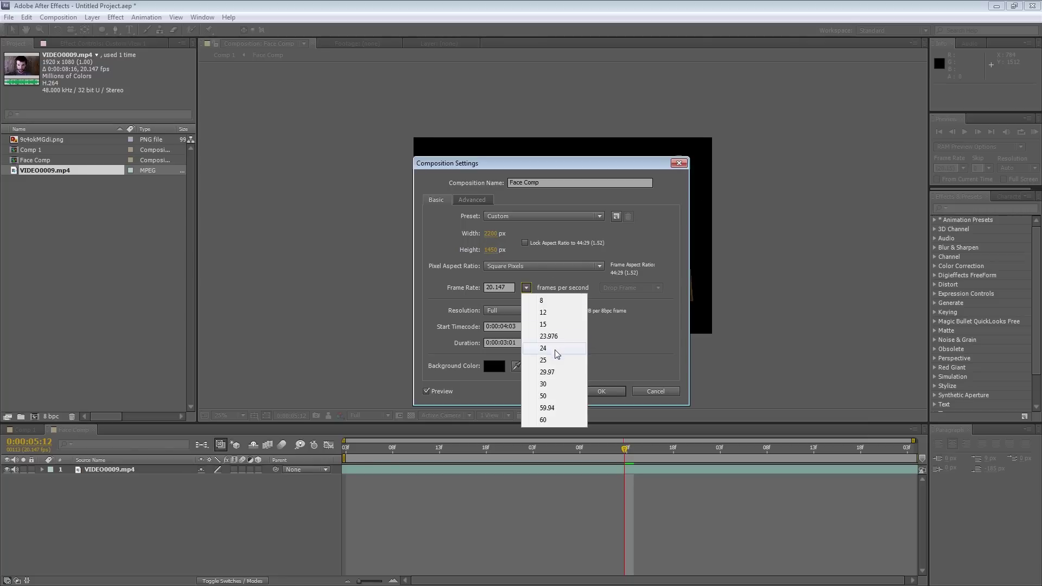
click(547, 371)
click(602, 391)
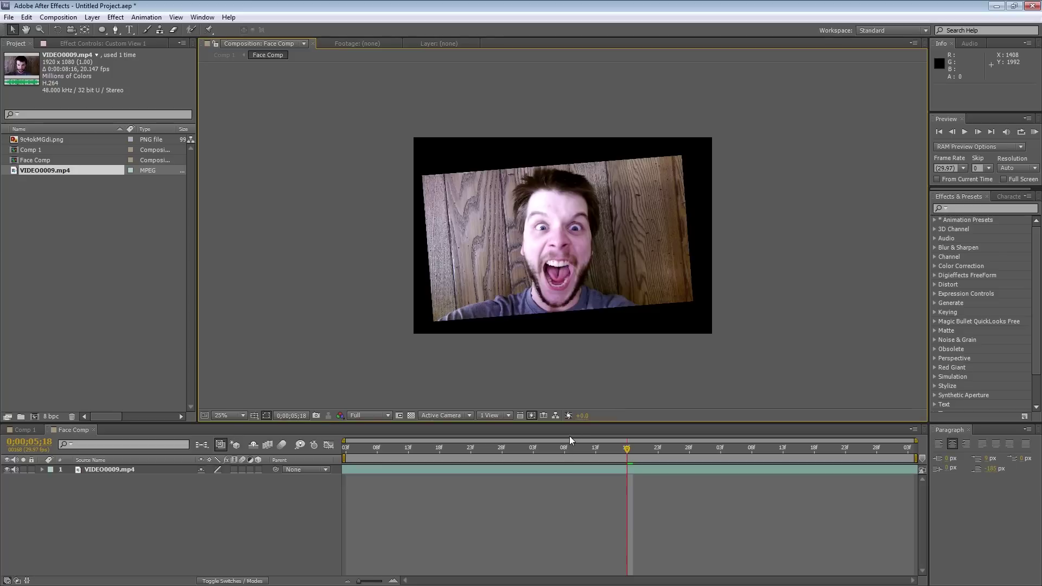
drag(408, 451, 744, 455)
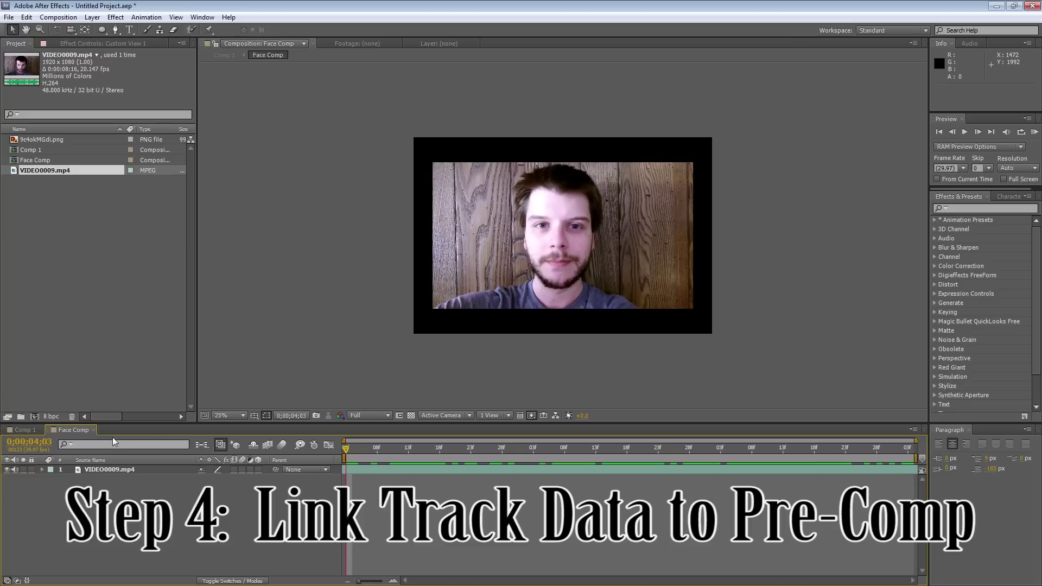
click(5, 430)
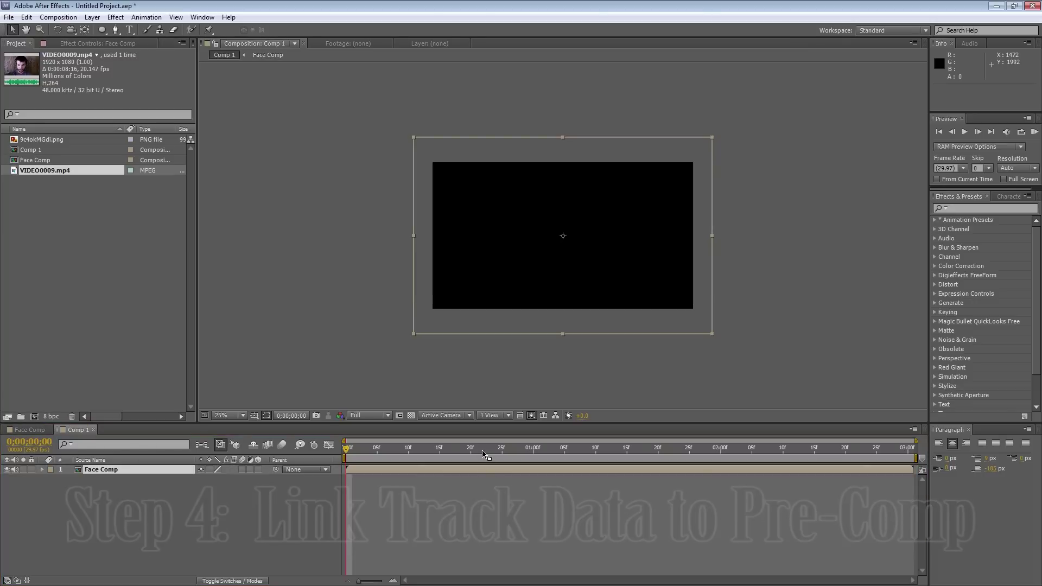
Dock Face Comp's timeline below Comp 1's, resize both, and reveal VIDEO0009.mp4's tracking keyframes
drag(482, 450, 491, 451)
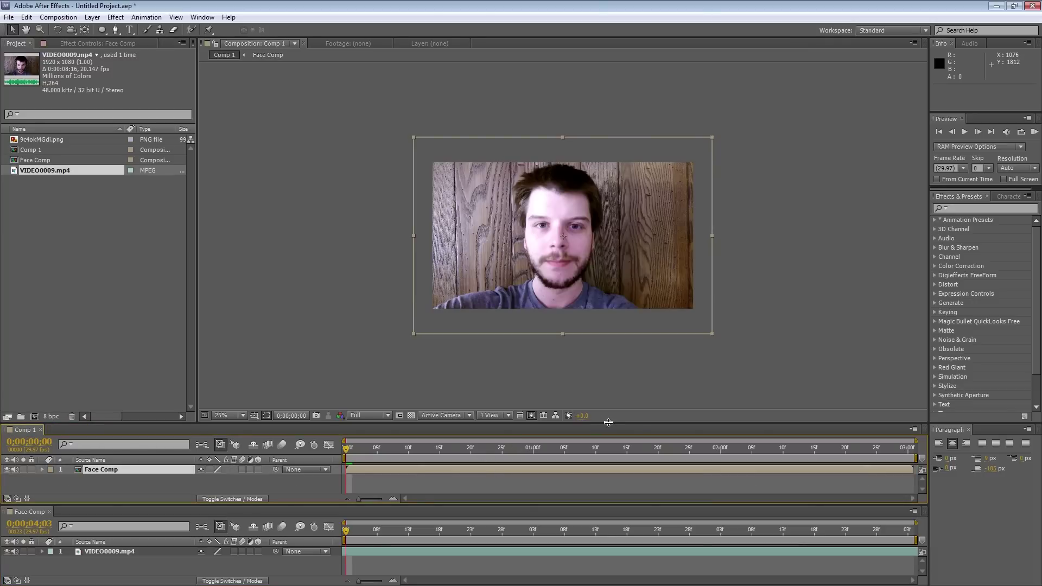
drag(609, 422, 602, 280)
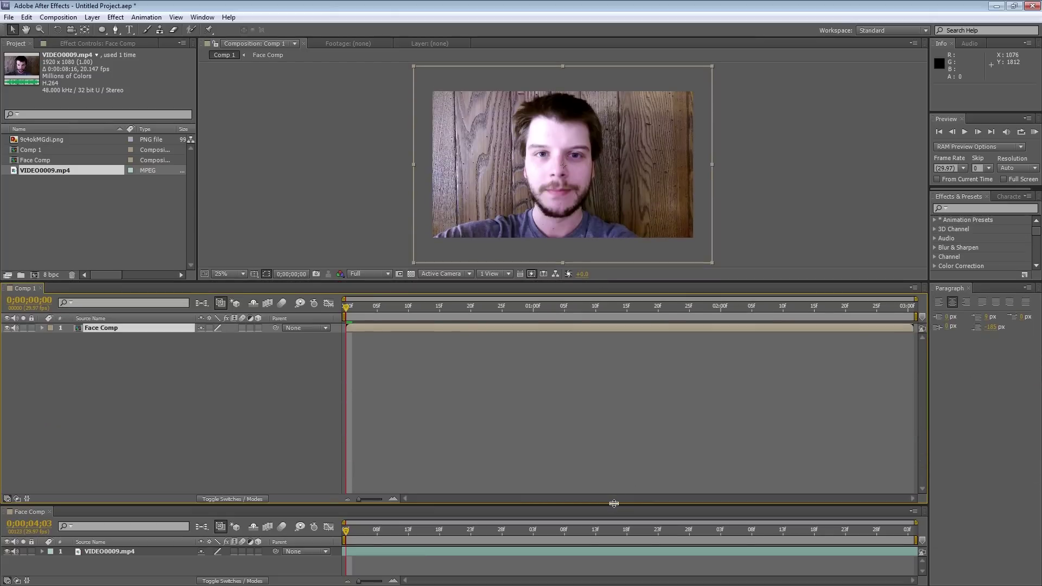
drag(614, 504, 607, 430)
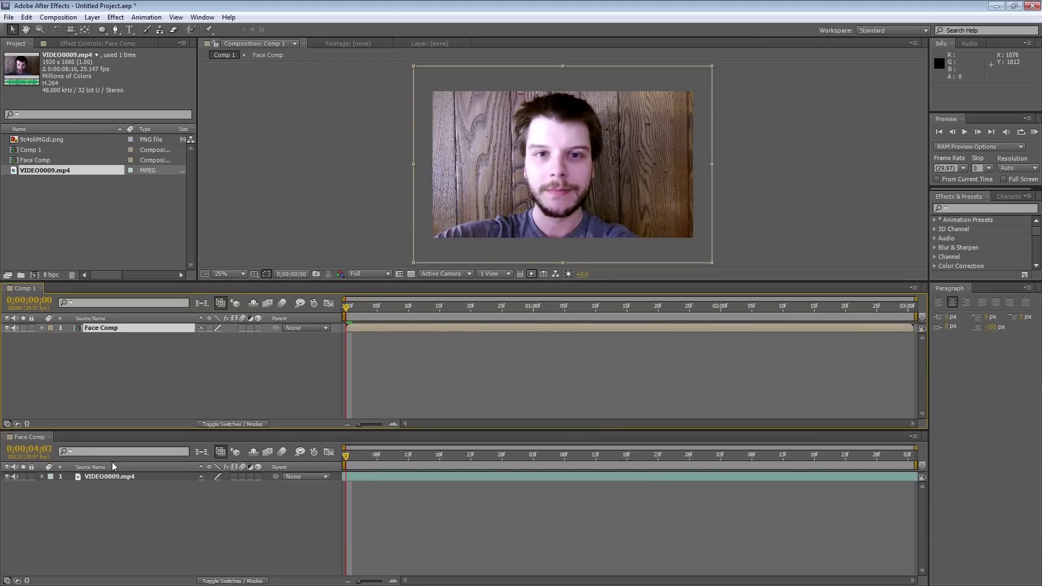
click(123, 478)
key(u)
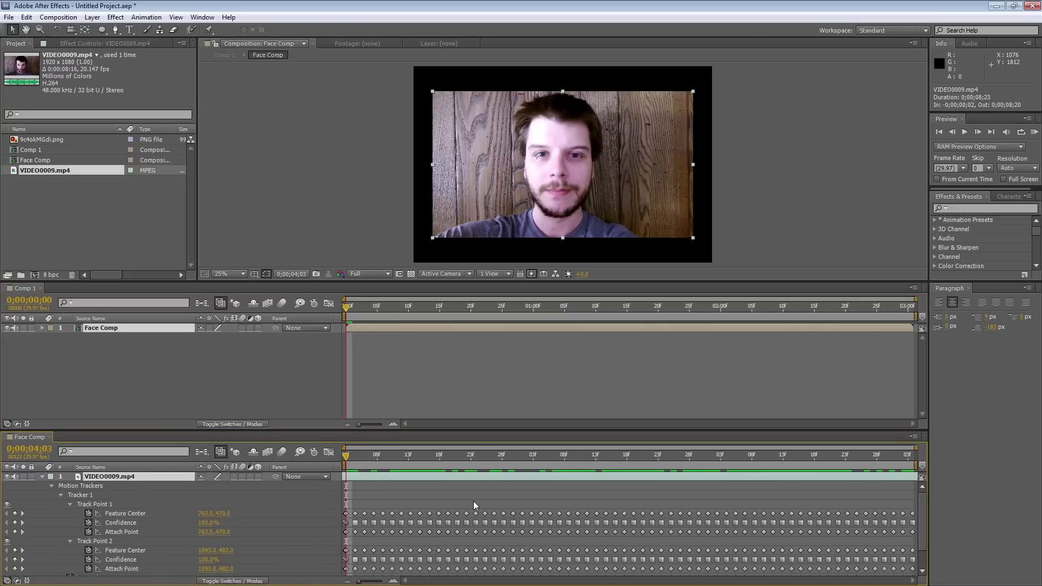
Show Position, Rotation and Anchor Point for the Face Comp layer in Comp 1
click(123, 330)
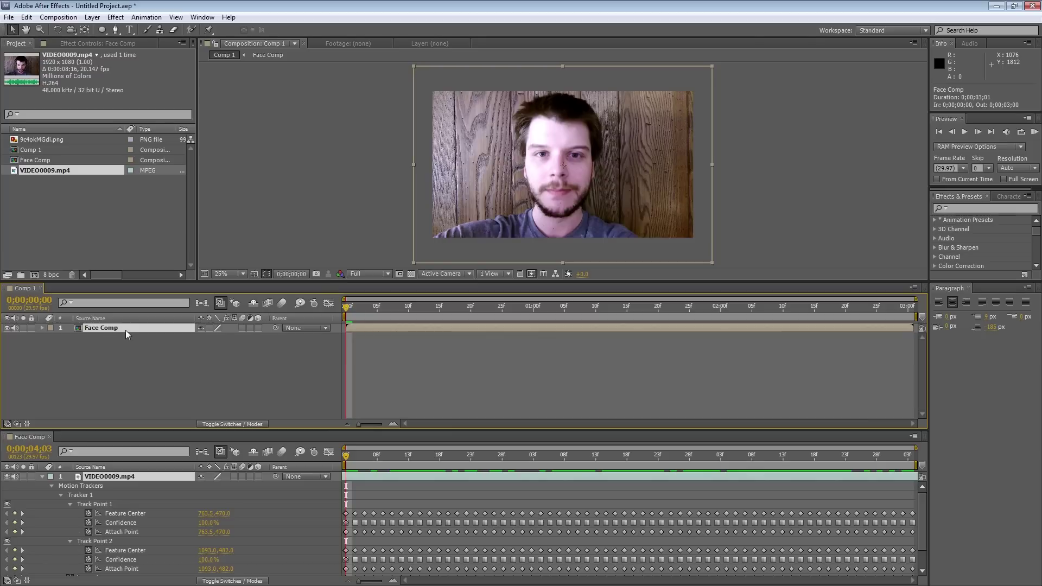
key(p)
key(shift+r)
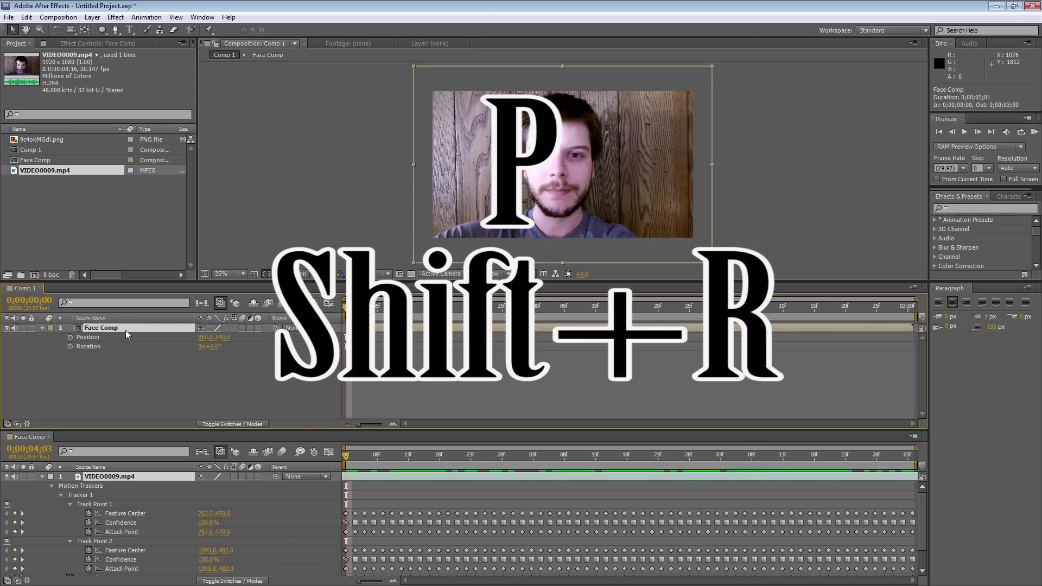
key(shift+a)
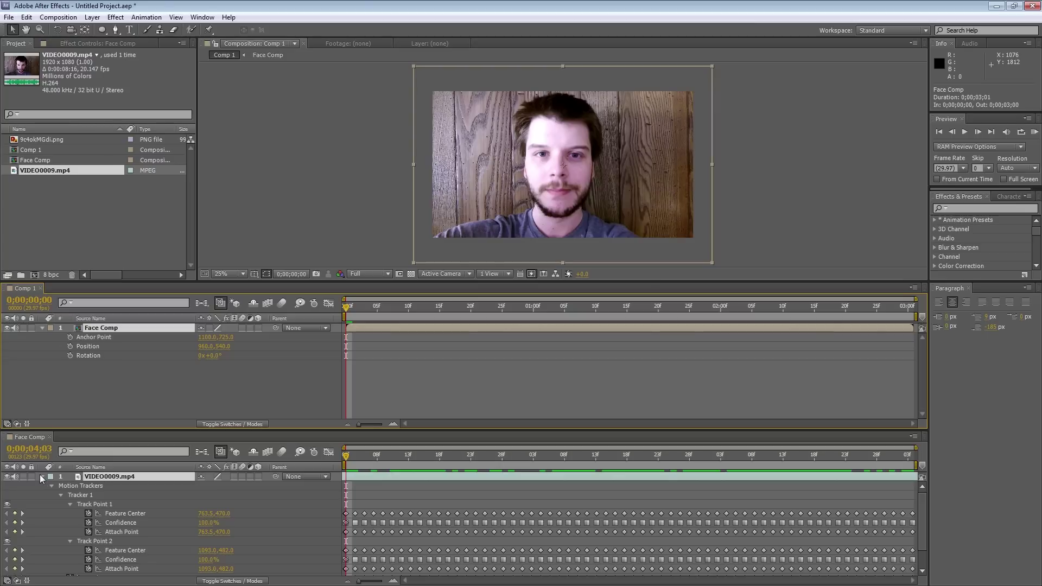
Show VIDEO0009.mp4's Position, Anchor Point and Rotation in Face Comp's timeline
click(41, 477)
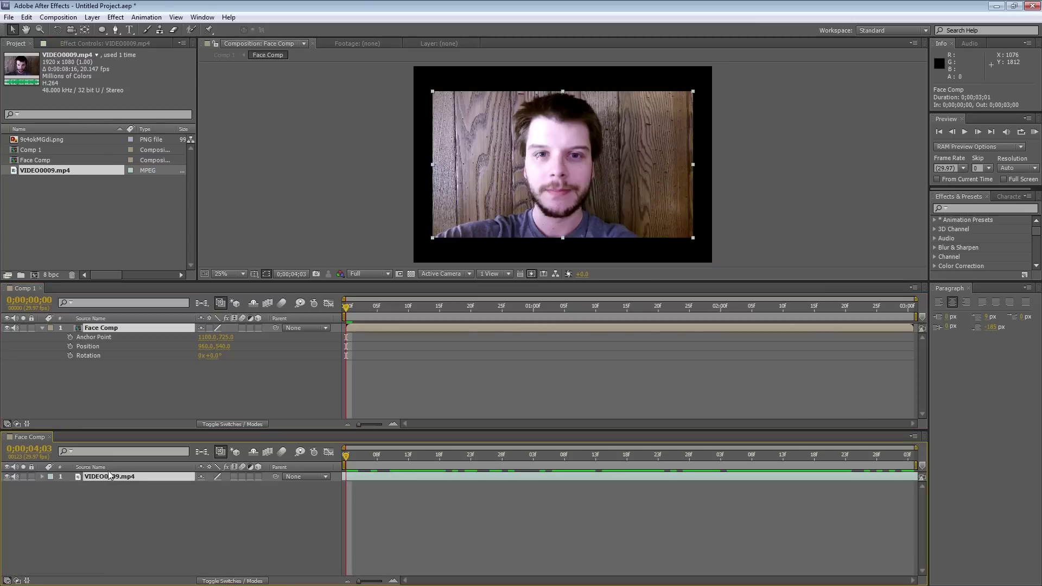
key(p)
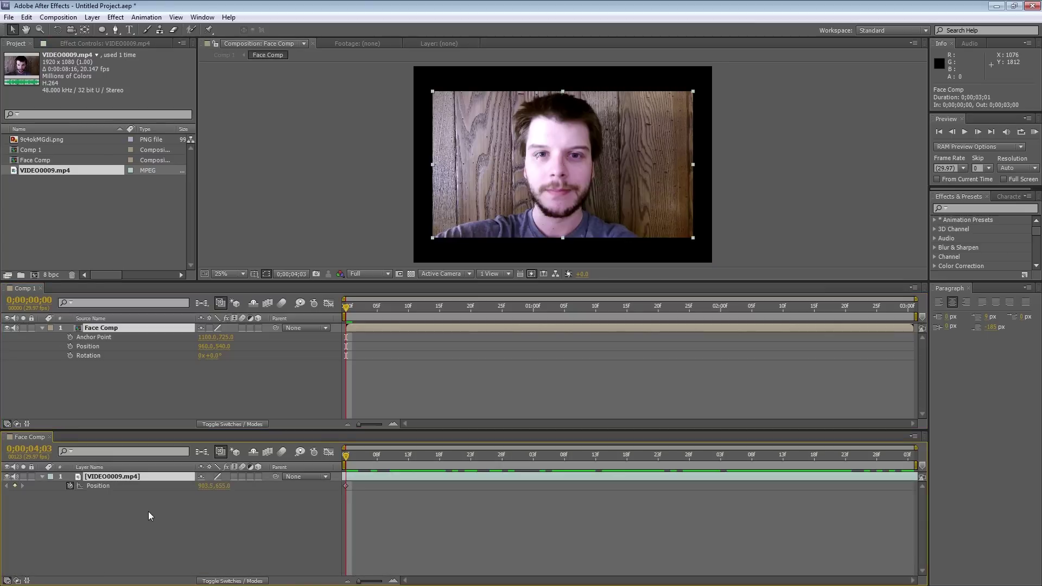
key(shift+a)
key(shift+r)
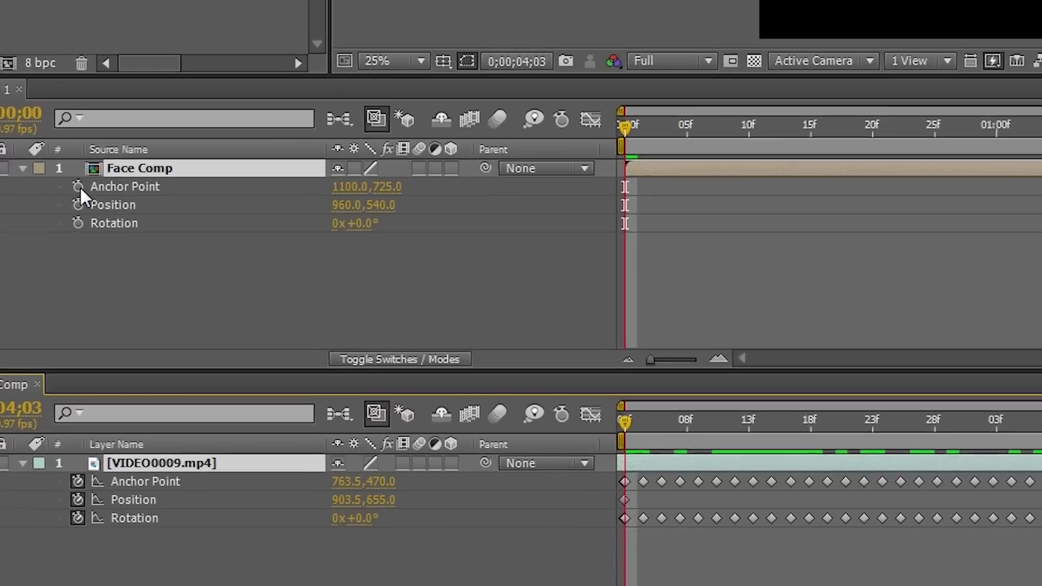
Link Face Comp's Anchor Point to the video's Position and its Position to the video's Anchor Point
alt+click(78, 186)
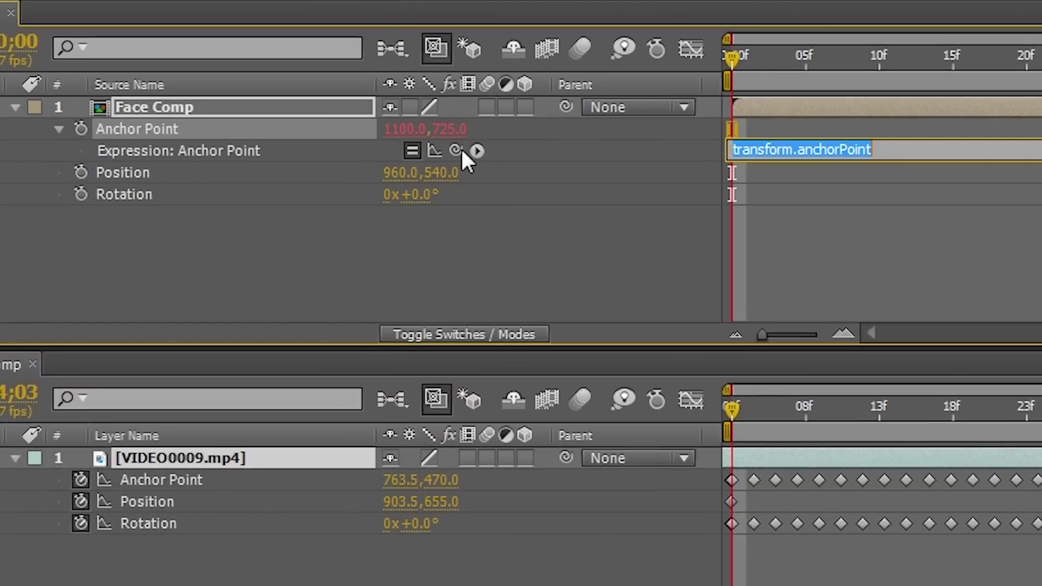
drag(456, 151, 138, 500)
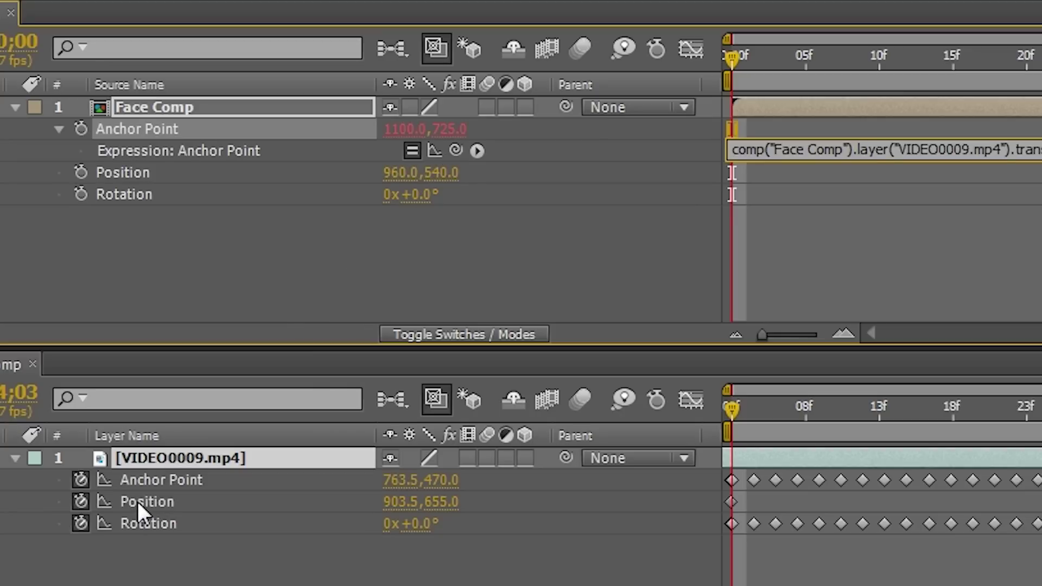
alt+click(81, 173)
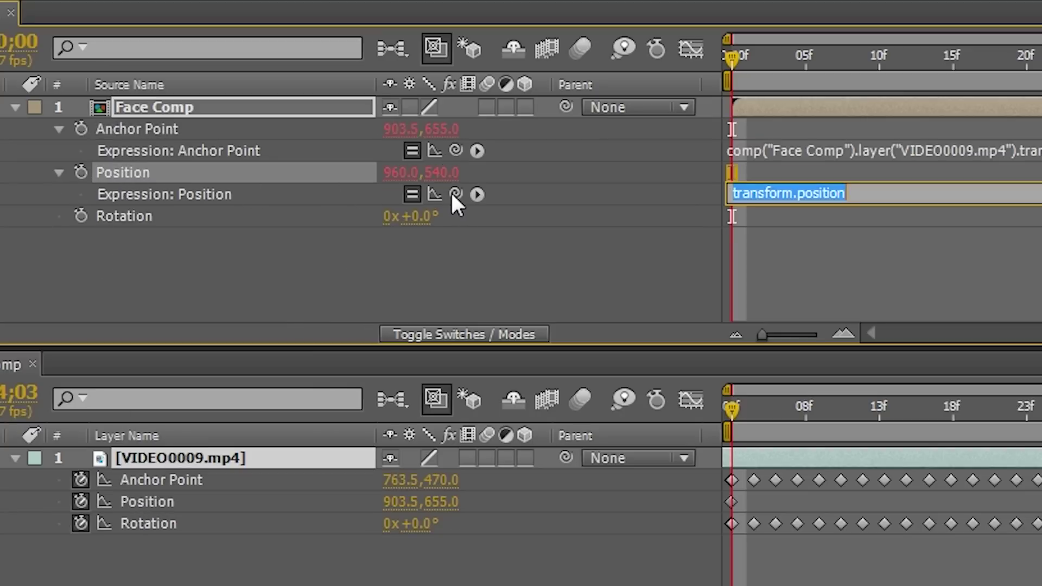
drag(414, 298, 170, 478)
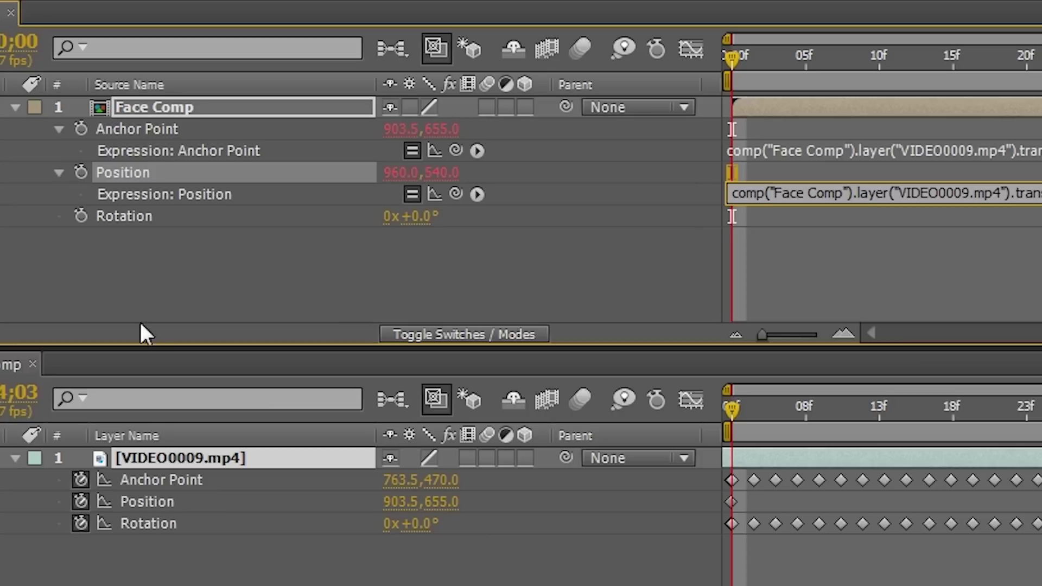
Link Face Comp's Rotation to the video's Rotation, inverted with *-1
alt+click(80, 215)
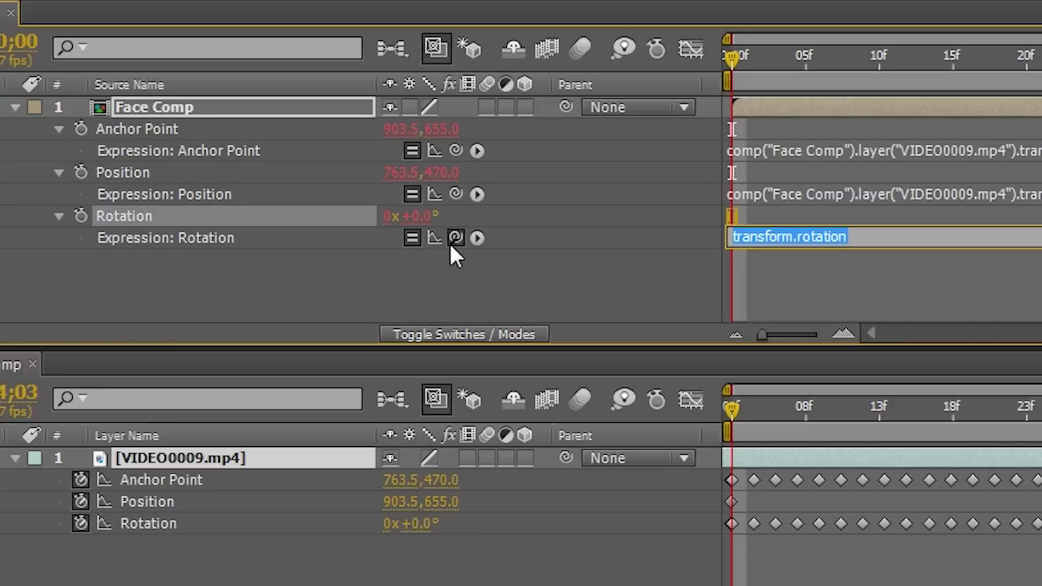
drag(308, 403, 171, 523)
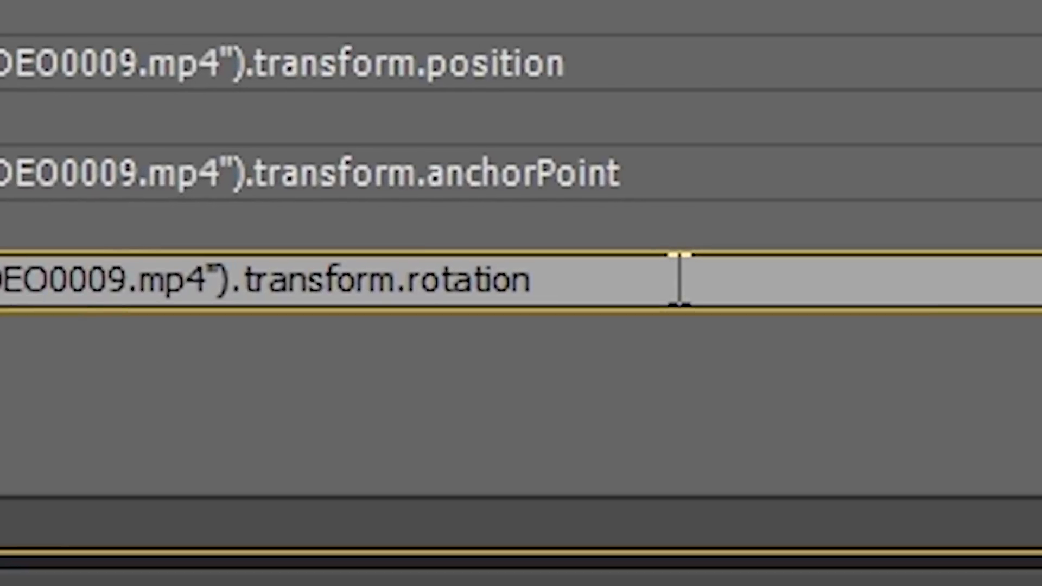
text(*-1)
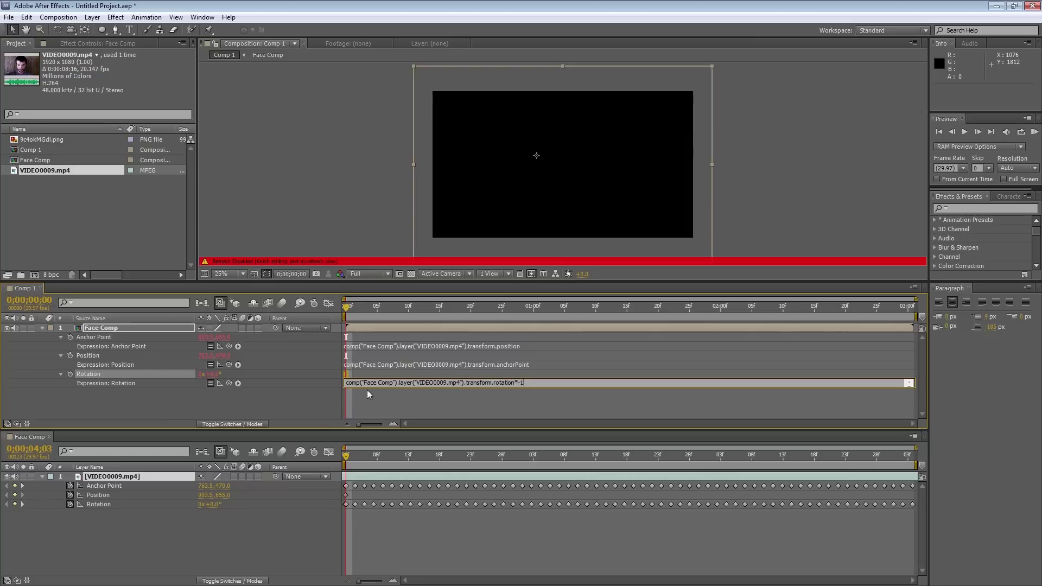
click(232, 412)
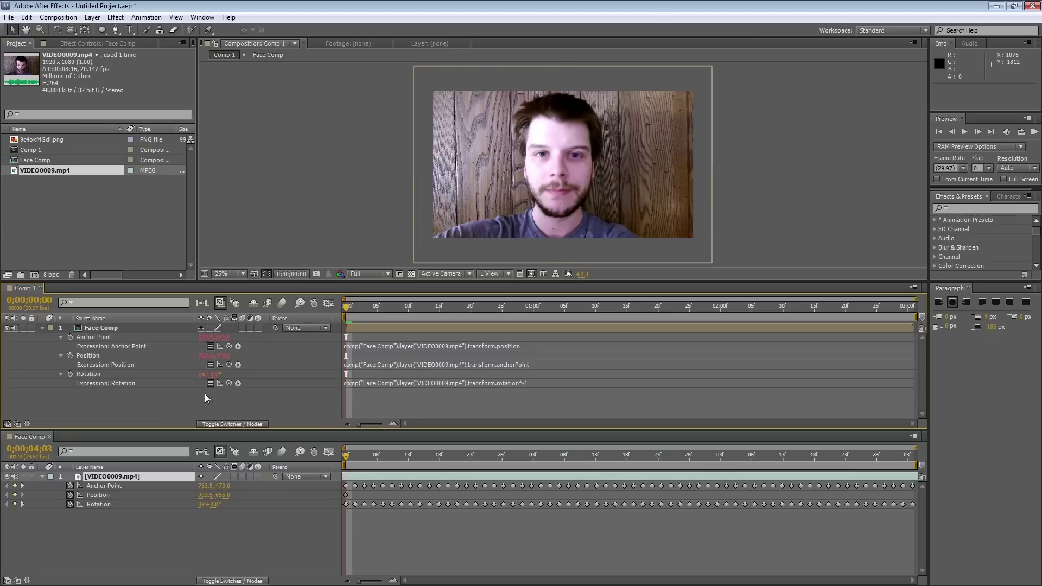
Compare Face Comp's Anchor Point, Position and Rotation against the video layer's matching properties
click(96, 338)
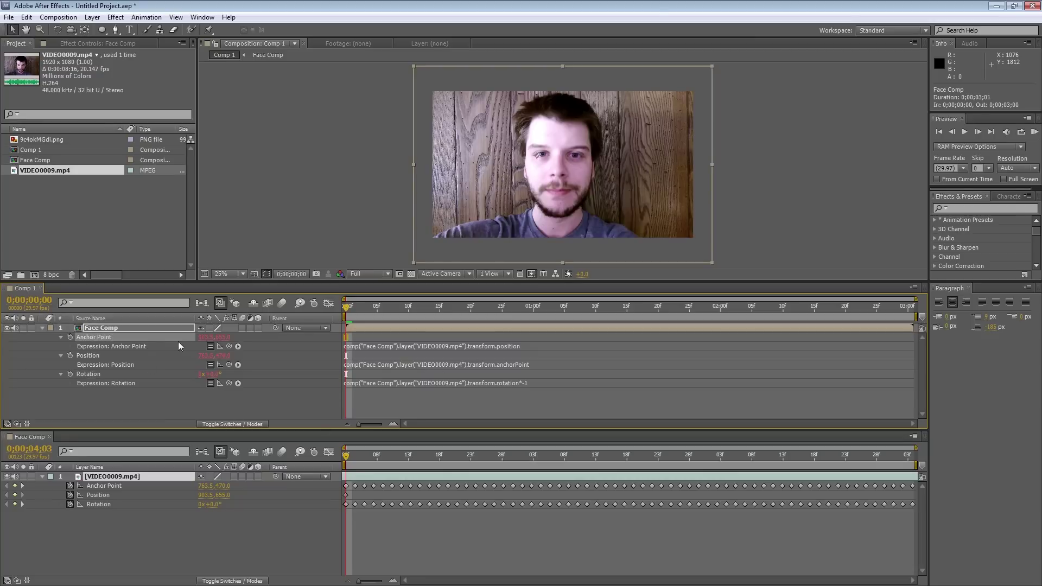
click(108, 495)
click(99, 355)
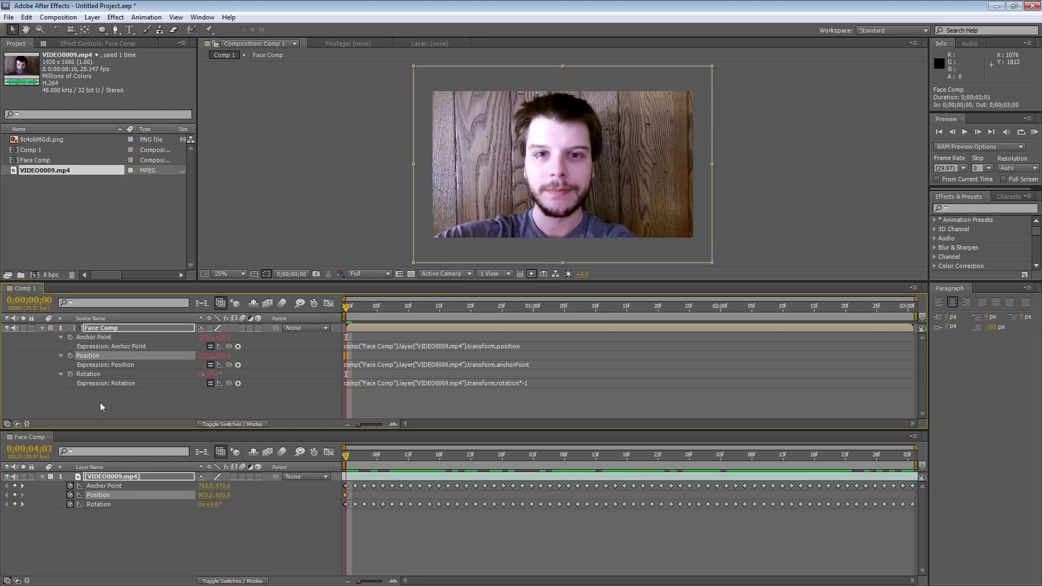
click(104, 486)
click(99, 372)
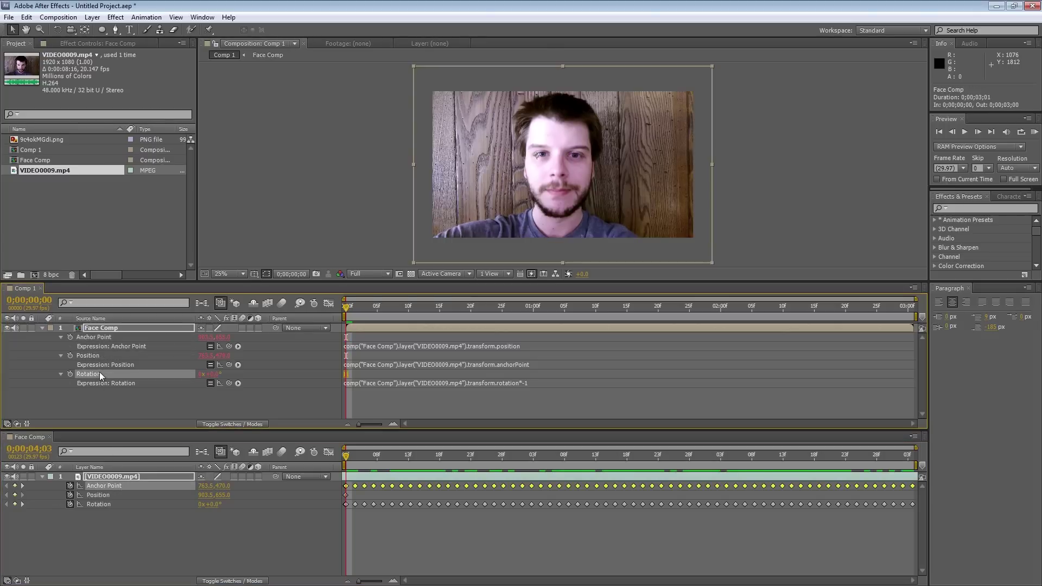
click(106, 503)
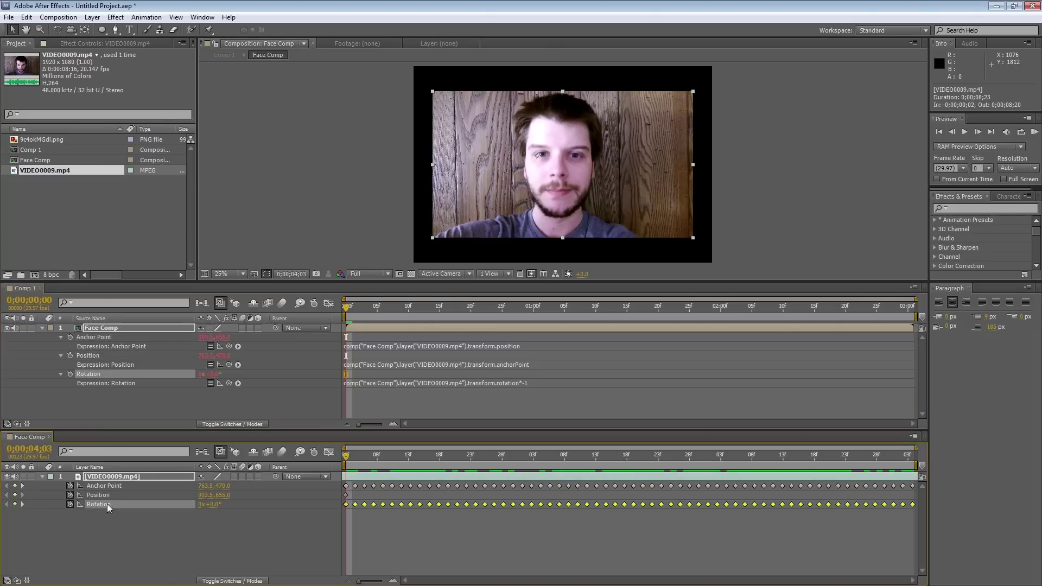
Revise the Rotation expression so it ends with *-1
click(501, 383)
click(515, 384)
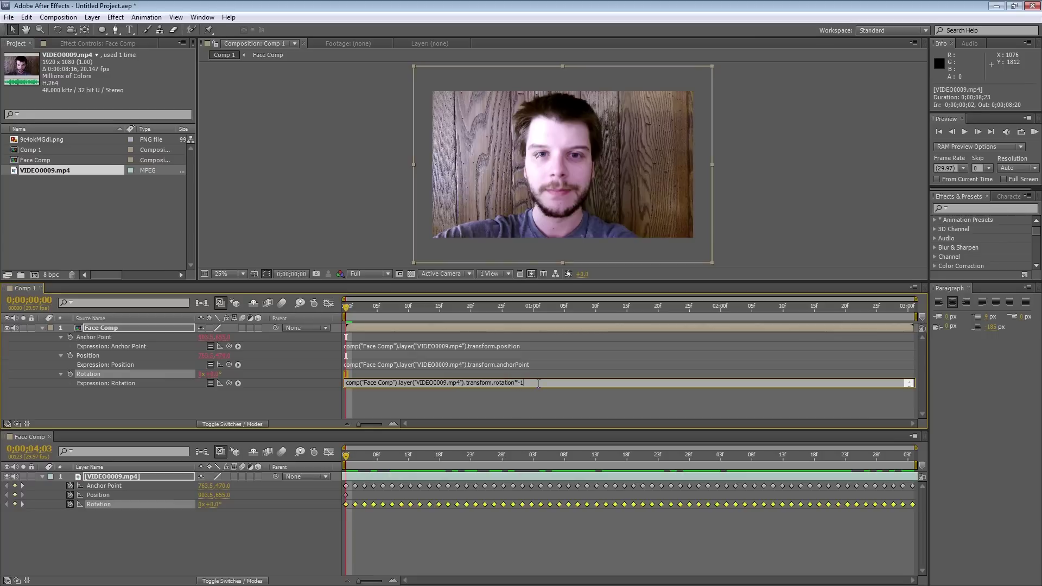
click(101, 338)
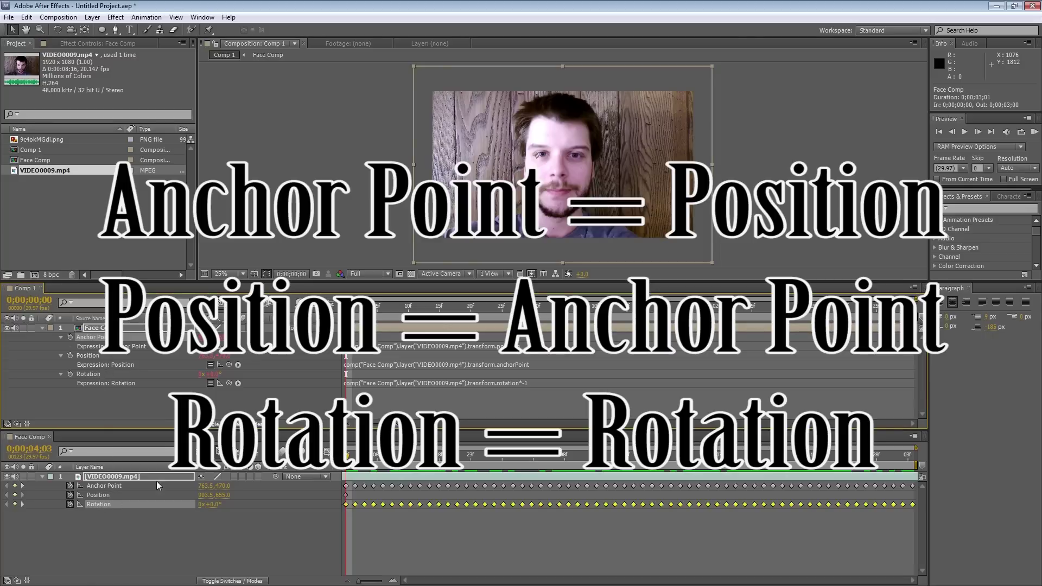
click(520, 384)
drag(516, 383, 539, 383)
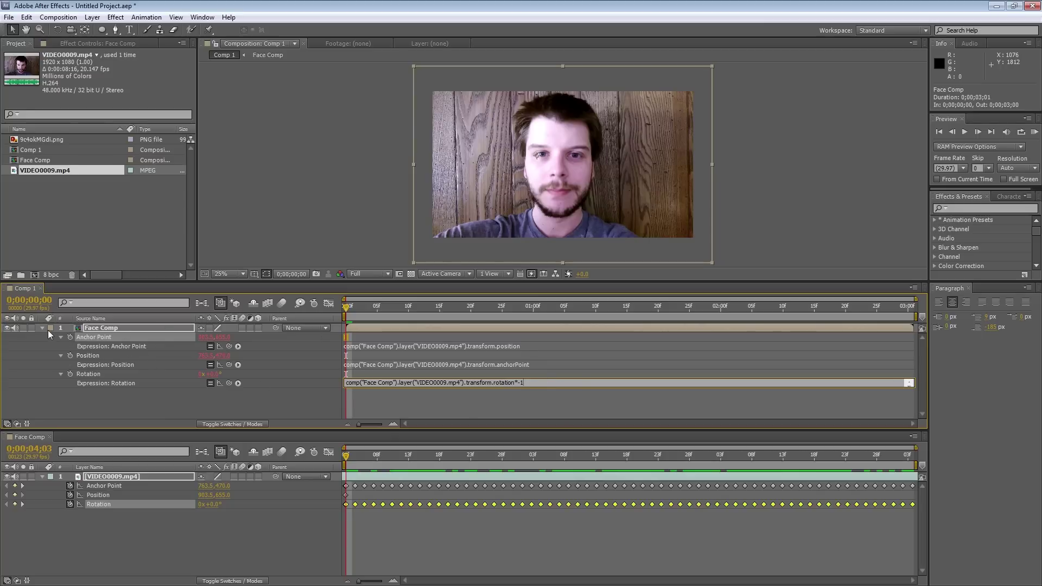
Dock Comp 1's timeline beside Face Comp's, enlarge the viewer, and check counter-rotation at 0;00;01;27
drag(28, 292, 151, 512)
drag(258, 279, 254, 444)
mouse_move(344, 471)
mouse_down()
mouse_move(800, 480)
mouse_move(643, 487)
mouse_move(332, 465)
mouse_up()
Add the sunglasses image 9c4okMGdi.png to Comp 1
key(period)
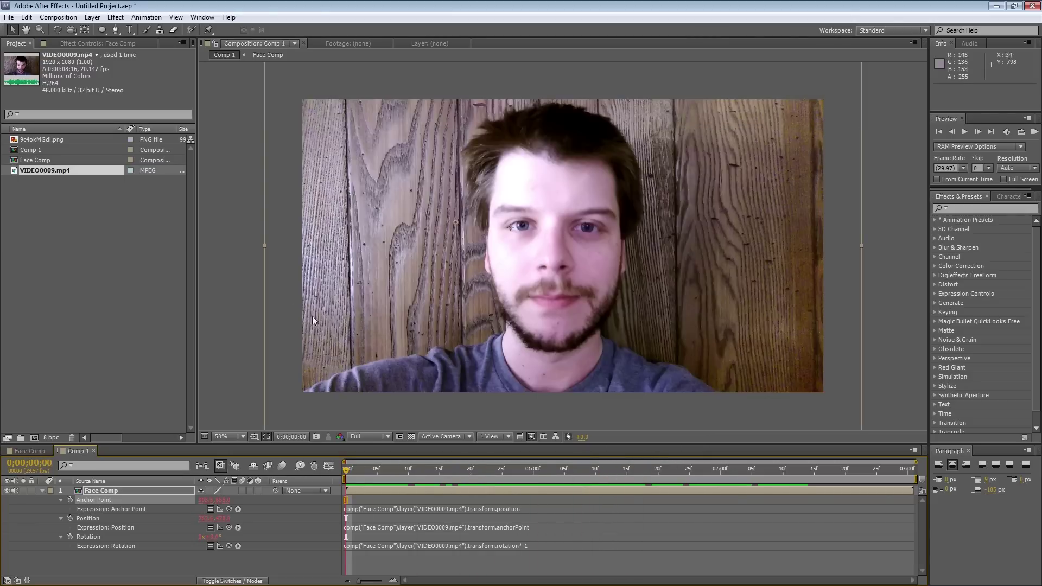
click(43, 491)
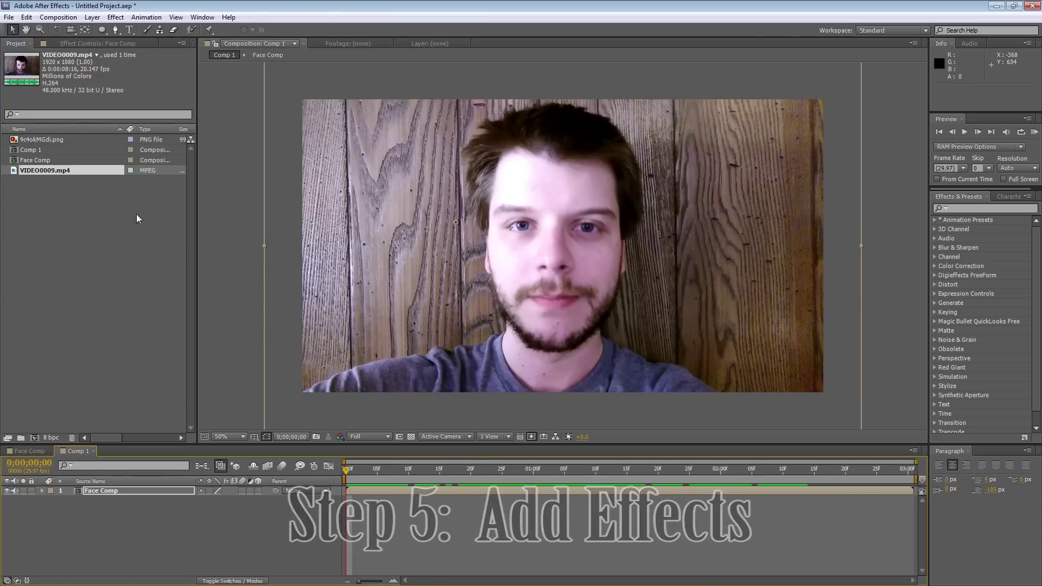
drag(48, 140, 142, 490)
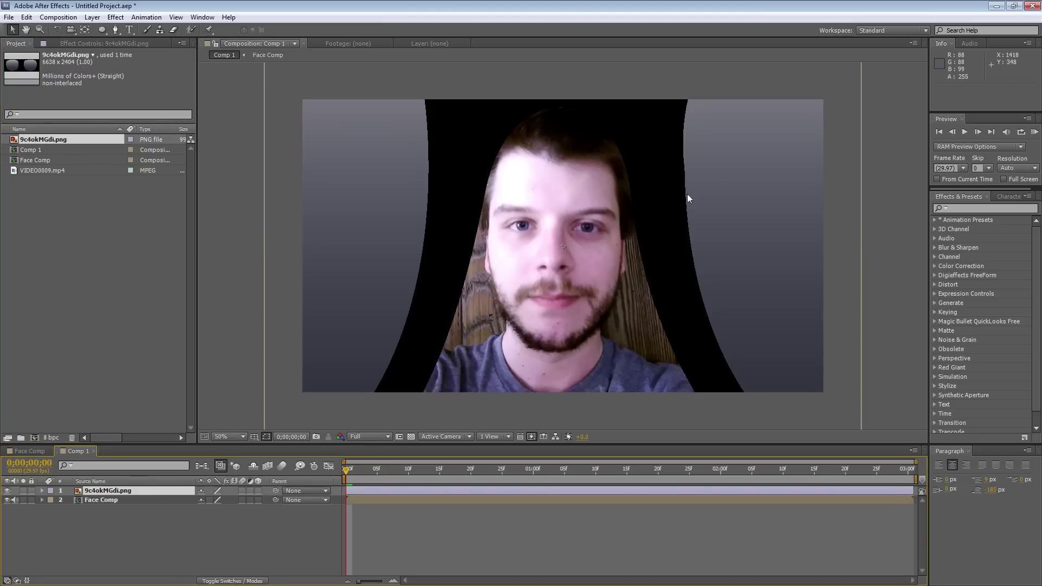
Shrink the sunglasses to about 6% scale, move them over the eyes, and tilt them 3°
scroll(706, 201, down, 2)
click(624, 346)
key(s)
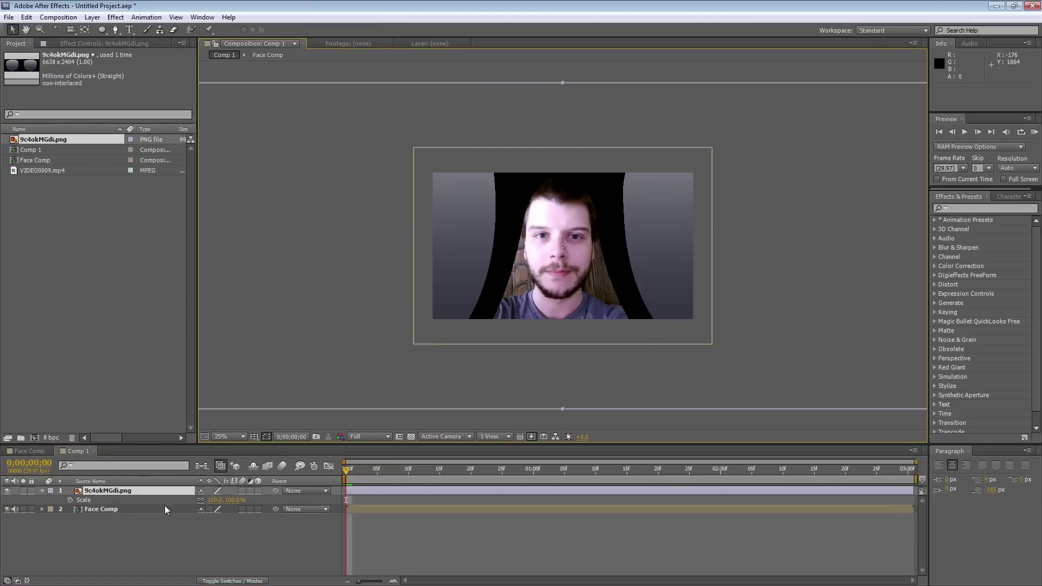
drag(236, 504, 201, 510)
scroll(425, 338, up, 2)
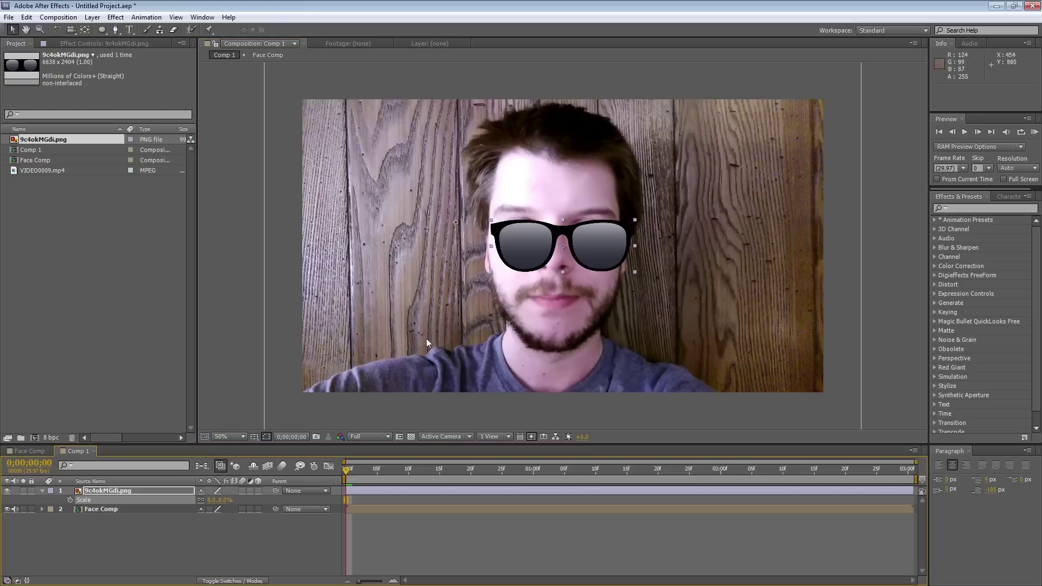
drag(606, 249, 597, 234)
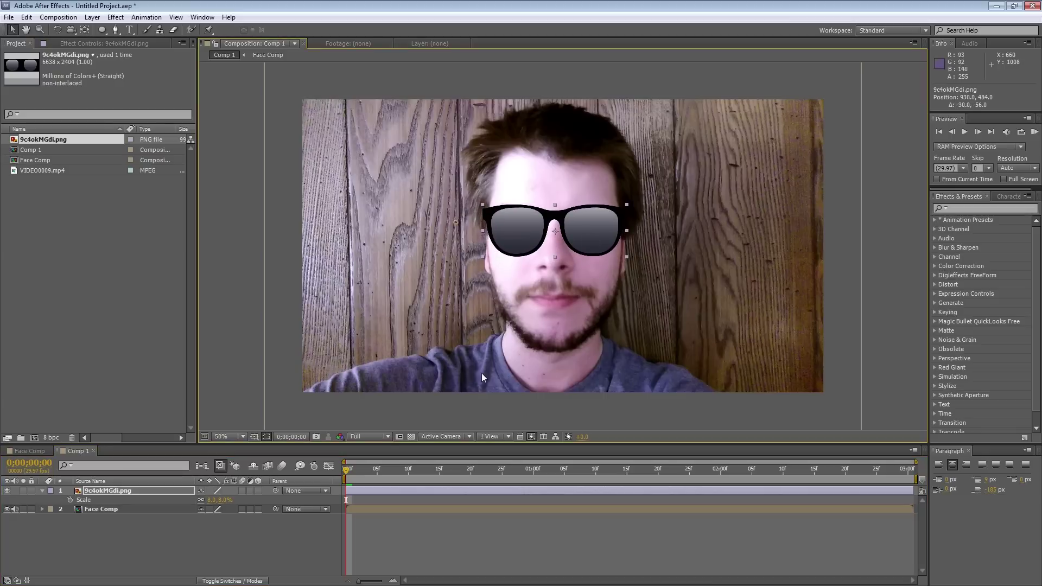
drag(214, 500, 218, 503)
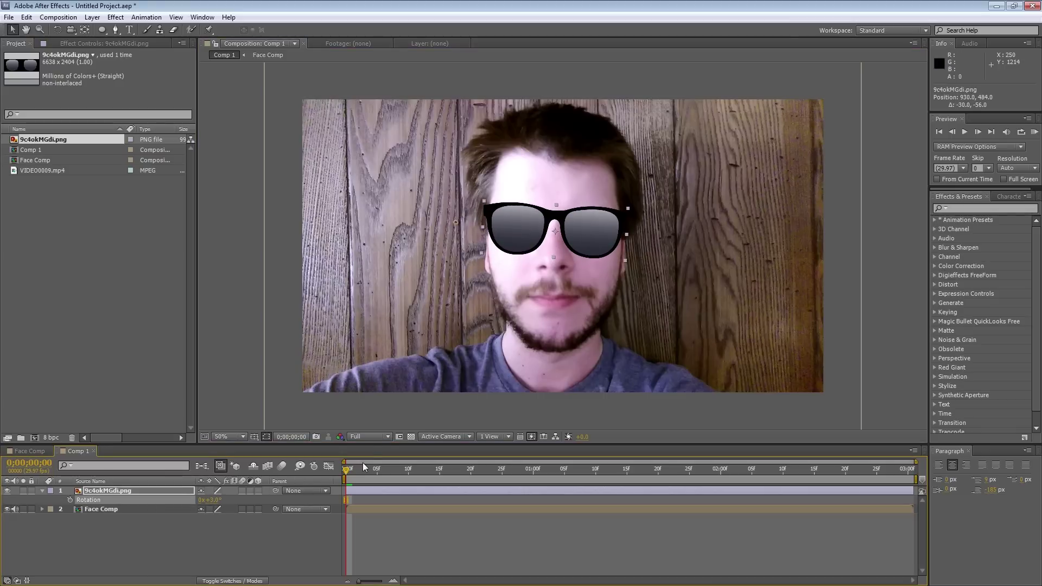
Parent the sunglasses layer to Face Comp and preview them following the face
mouse_move(363, 465)
mouse_down()
mouse_move(696, 473)
mouse_move(345, 468)
mouse_up()
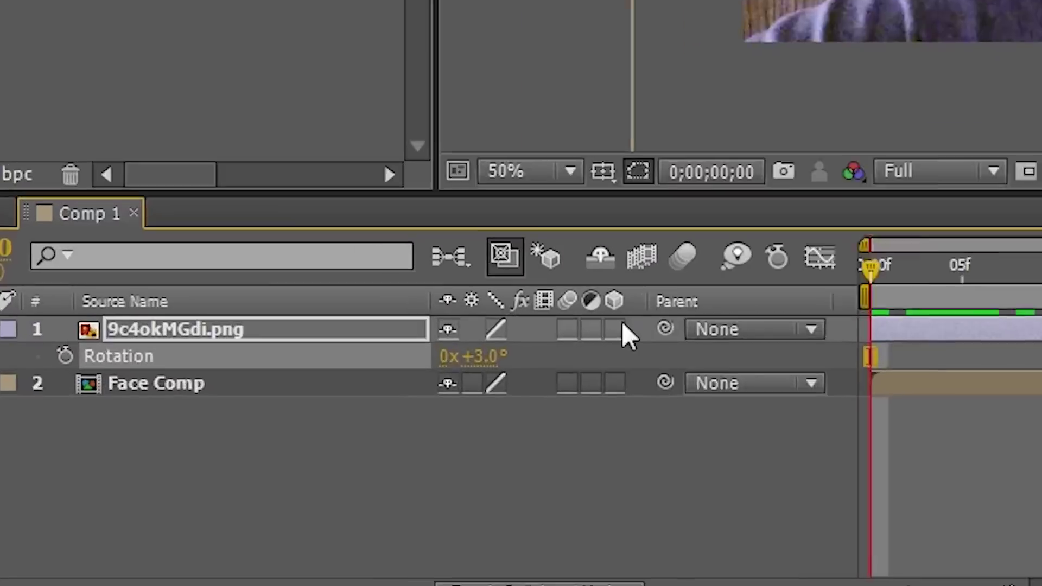
drag(275, 490, 96, 513)
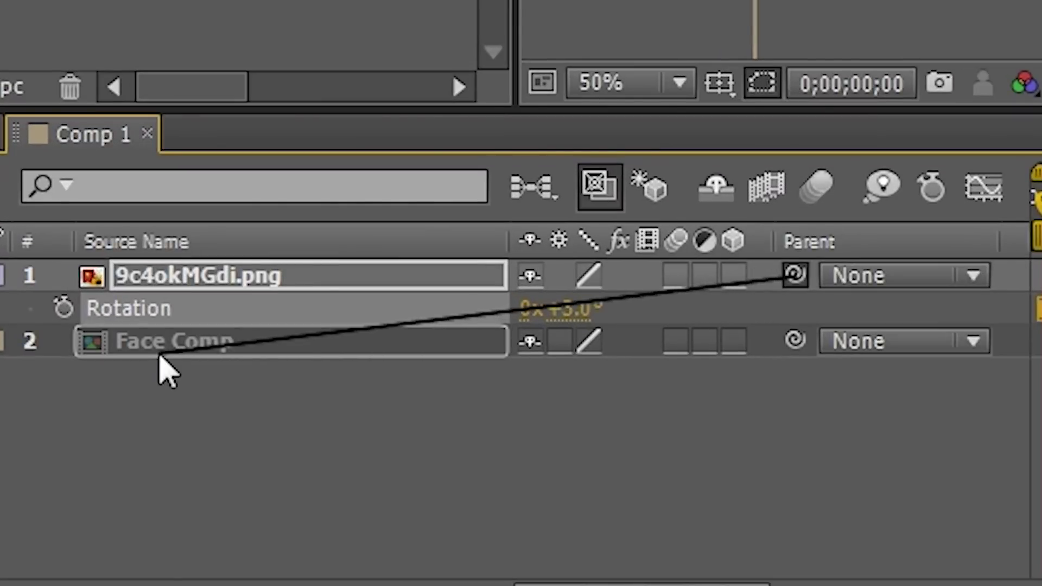
drag(159, 356, 158, 345)
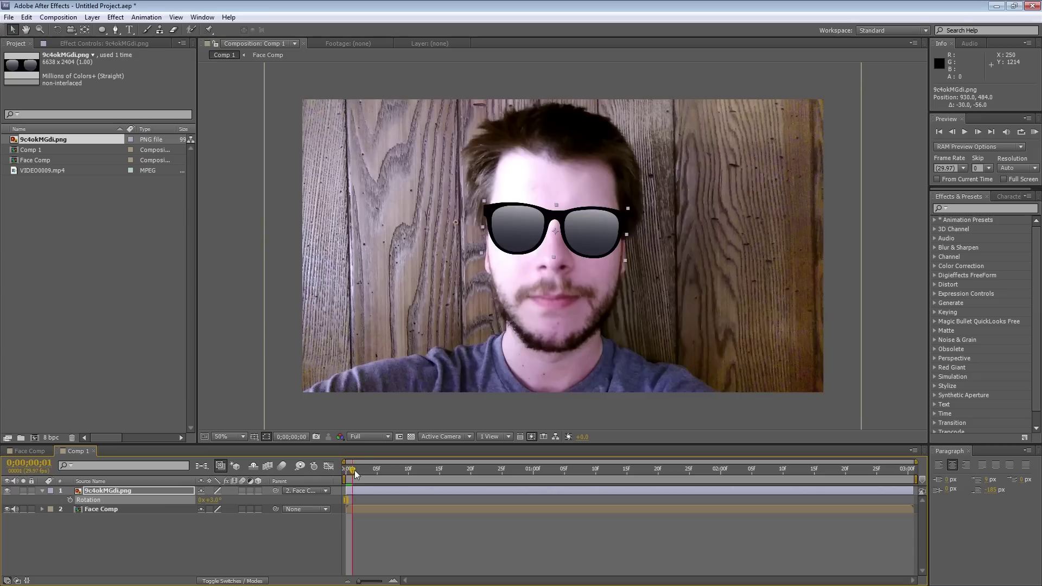
mouse_move(354, 471)
mouse_down()
mouse_move(713, 487)
mouse_move(436, 493)
mouse_move(747, 495)
mouse_move(346, 481)
mouse_up()
click(135, 488)
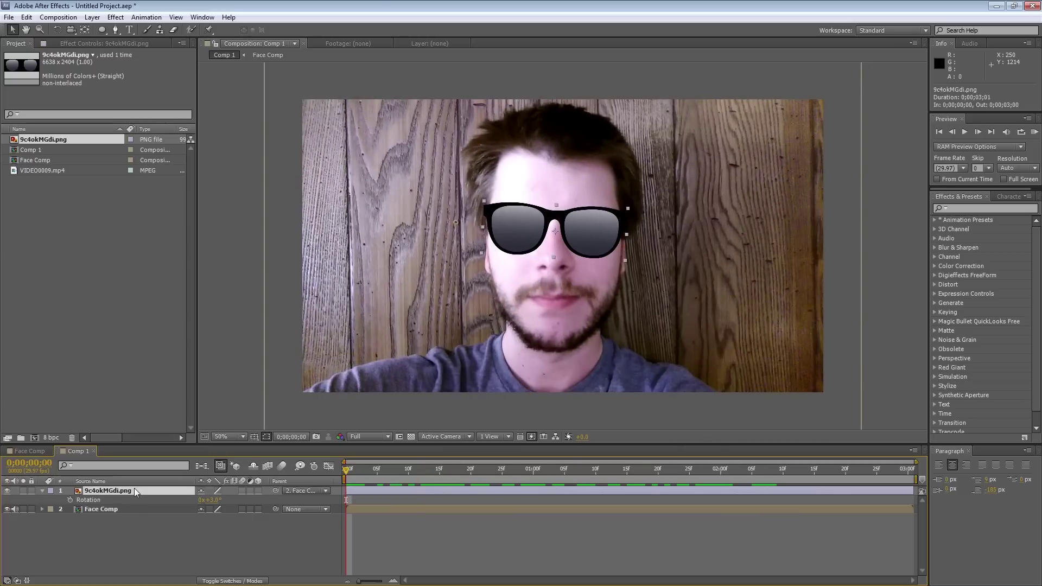
Delete the sunglasses layer and select the Face Comp layer
key(Delete)
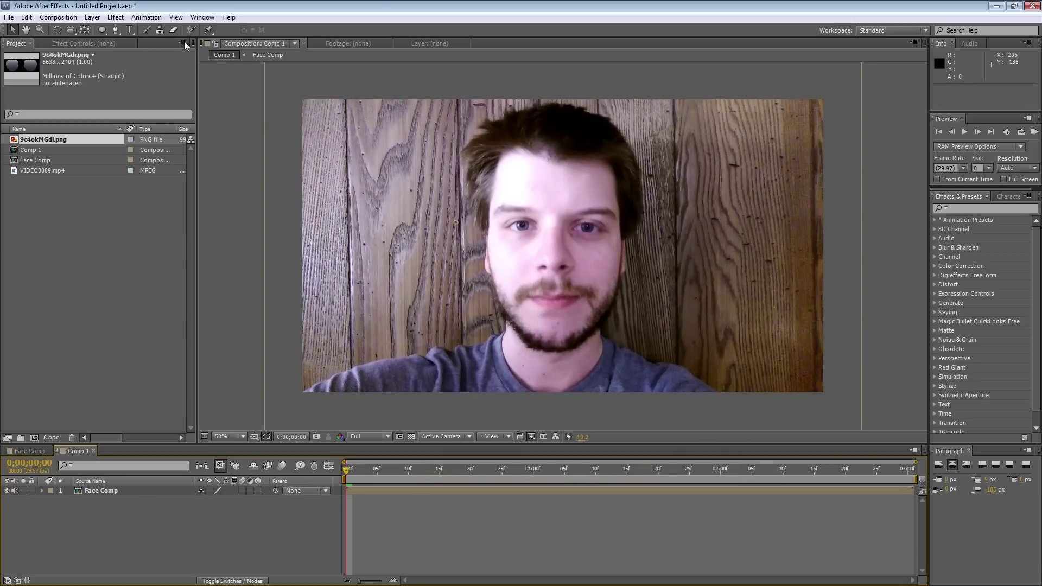
click(143, 15)
mouse_move(124, 16)
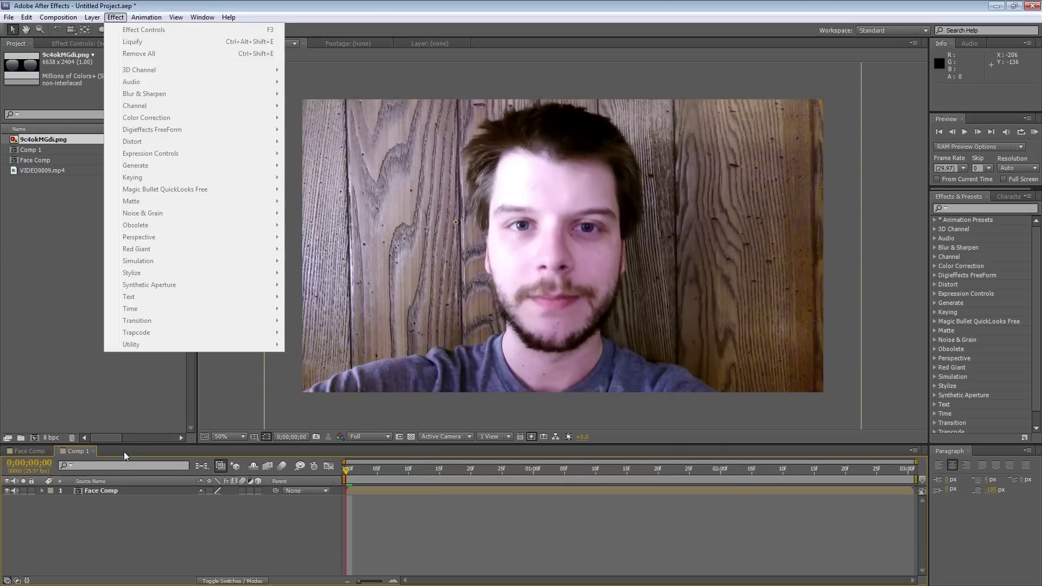
click(95, 490)
click(90, 491)
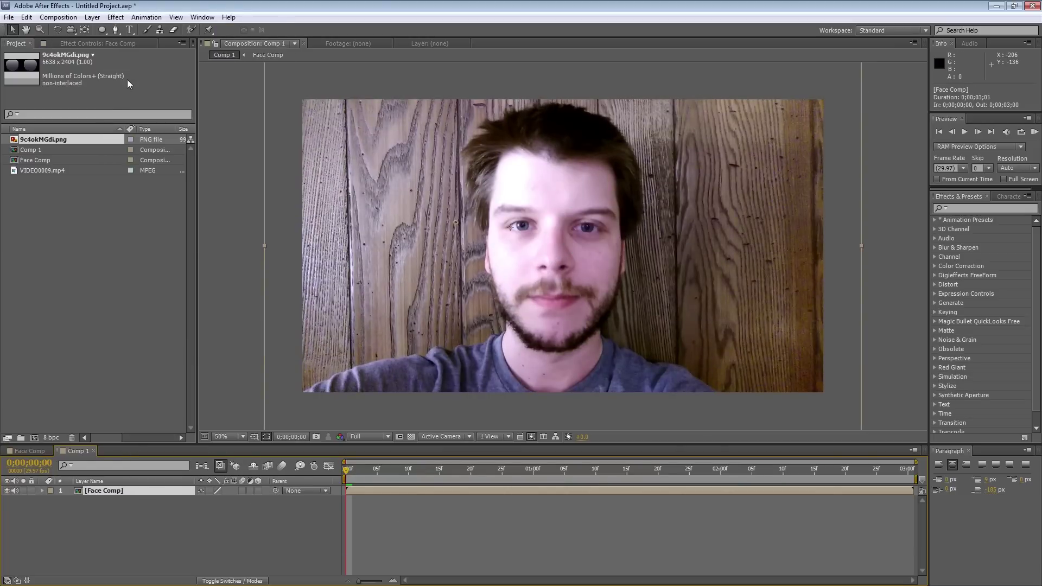
Apply Distort > Liquify to Face Comp and view it at 100%
click(116, 18)
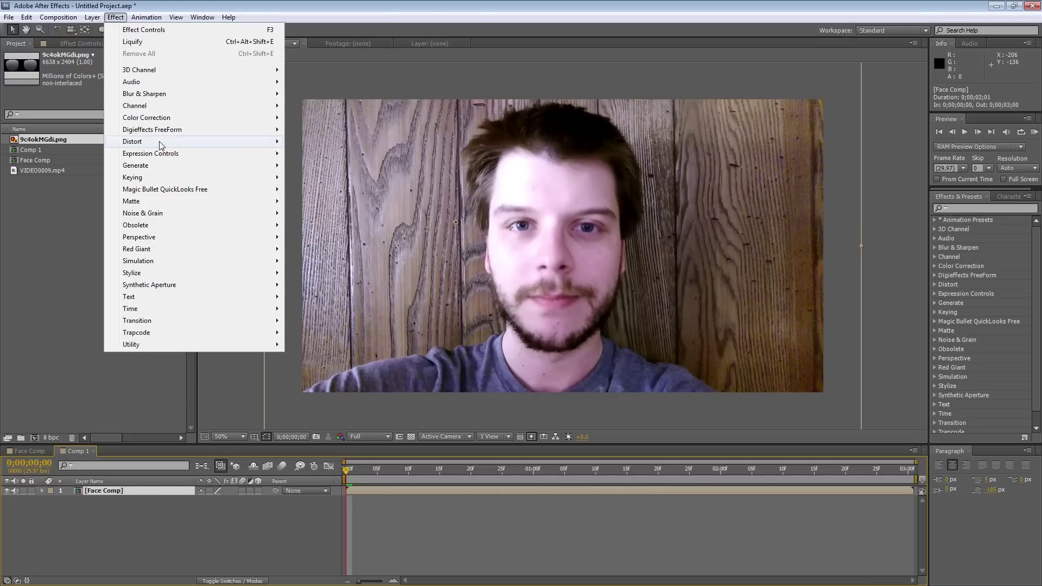
mouse_move(159, 143)
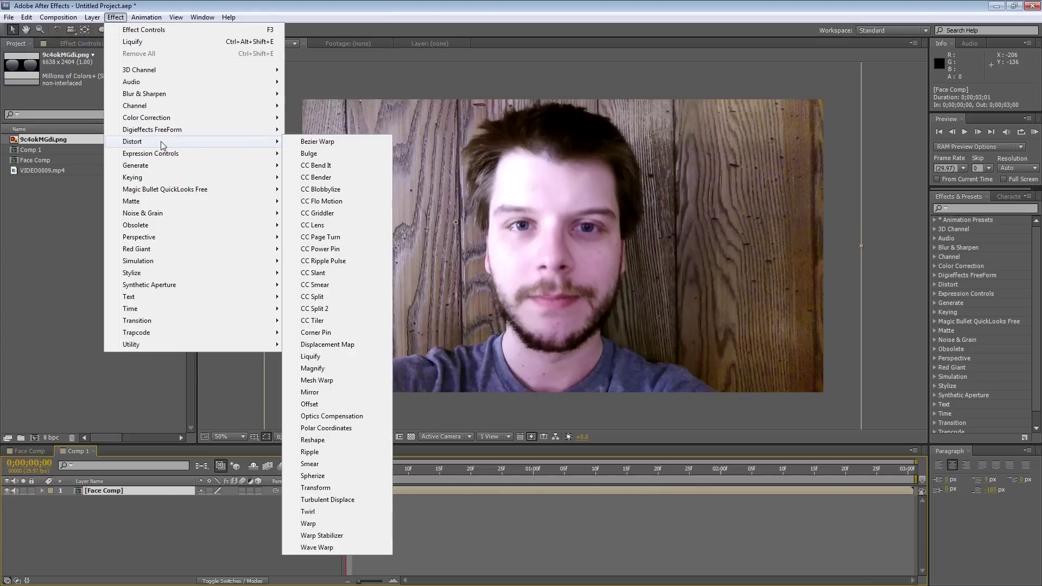
click(333, 357)
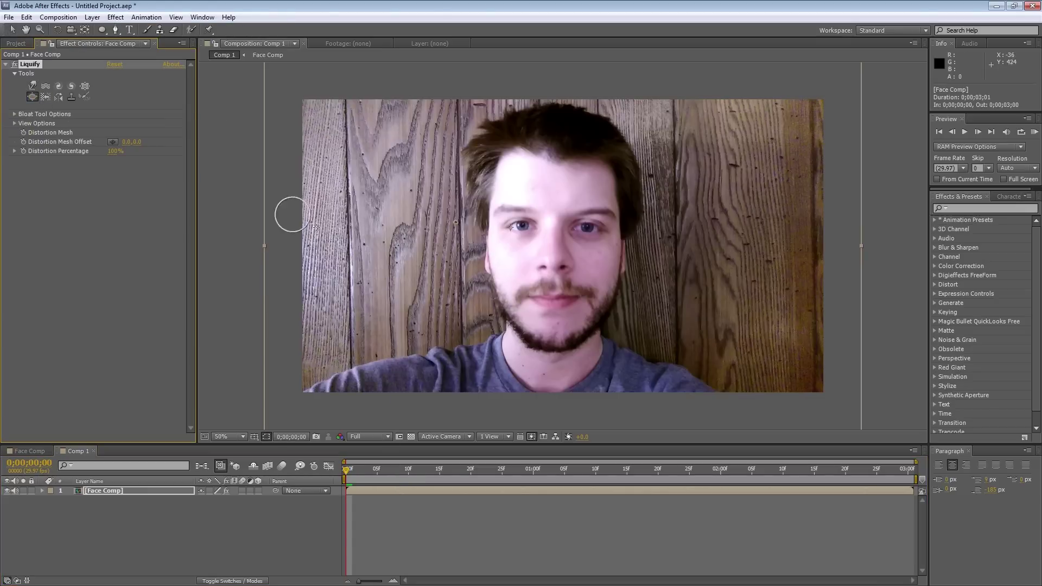
key(slash)
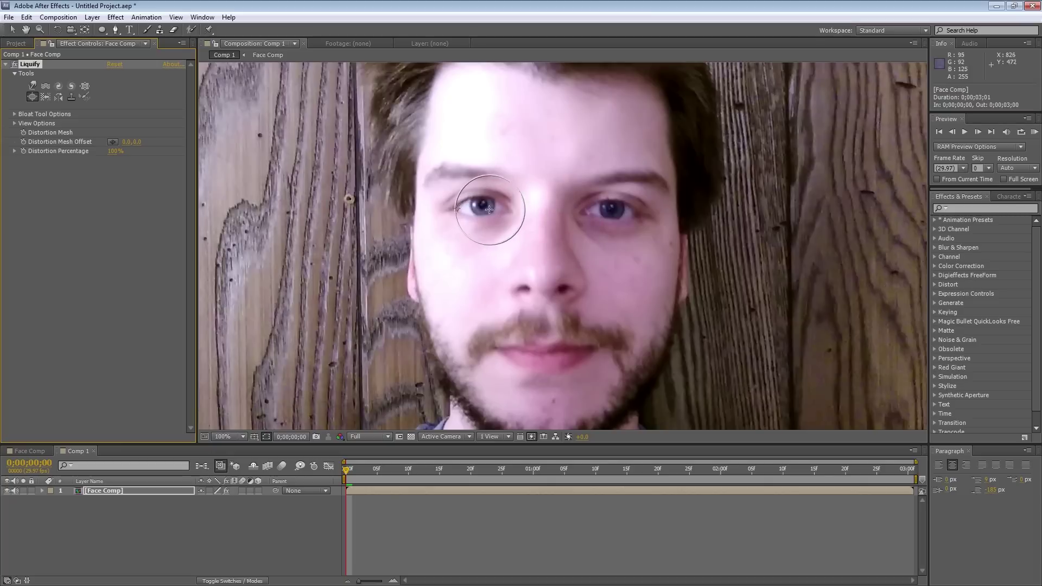
Enlarge the Liquify brush, test-bloat both eyes, then undo every bloat
mouse_move(357, 238)
mouse_down()
mouse_move(402, 239)
mouse_move(379, 252)
mouse_move(369, 244)
mouse_move(391, 255)
mouse_move(380, 250)
mouse_up()
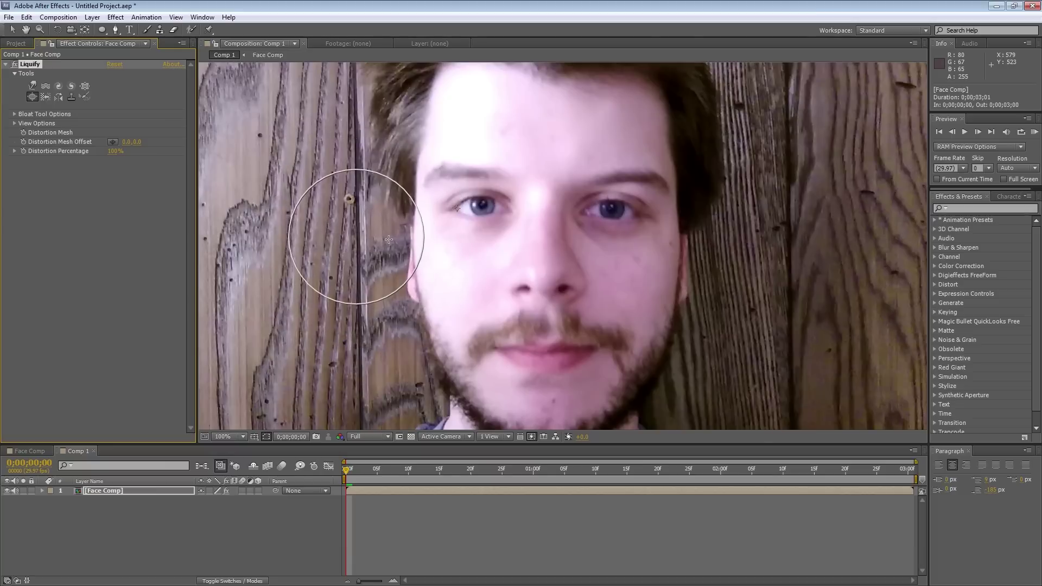
drag(478, 204, 480, 206)
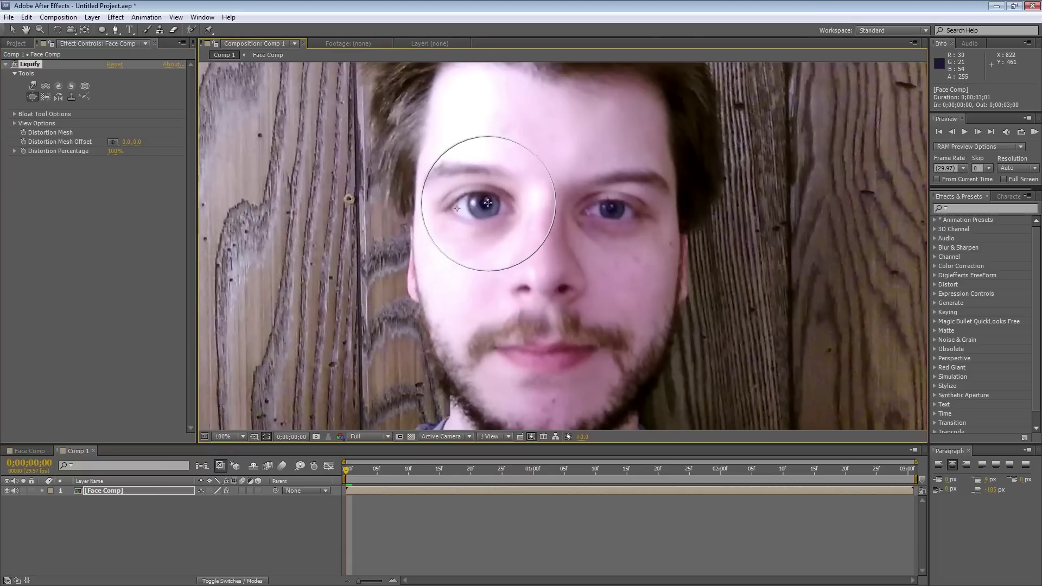
key(ctrl+z)
key(period)
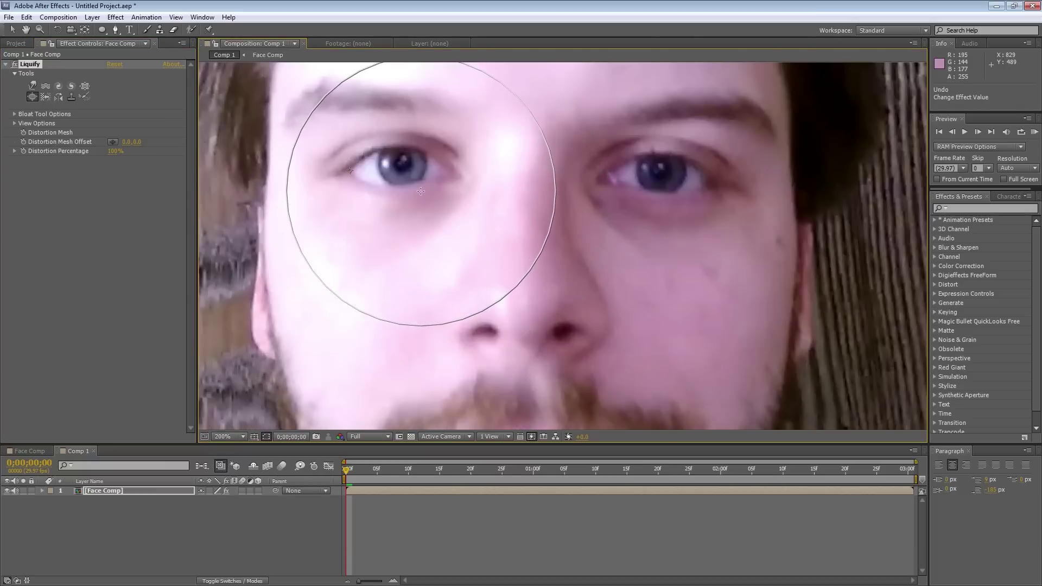
mouse_move(418, 186)
mouse_down()
mouse_move(459, 229)
mouse_move(590, 268)
mouse_move(573, 243)
mouse_up()
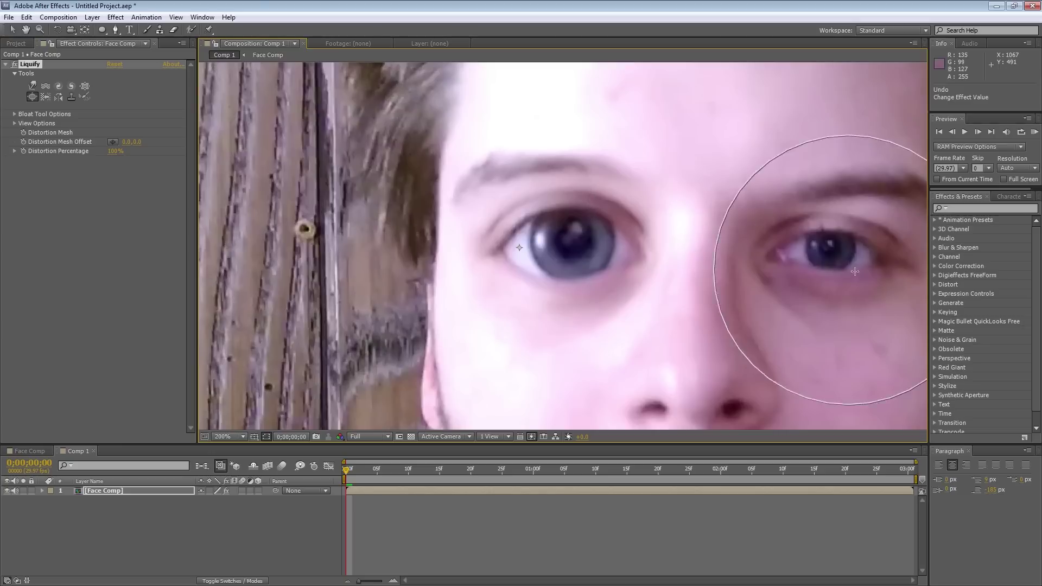
drag(825, 250, 825, 249)
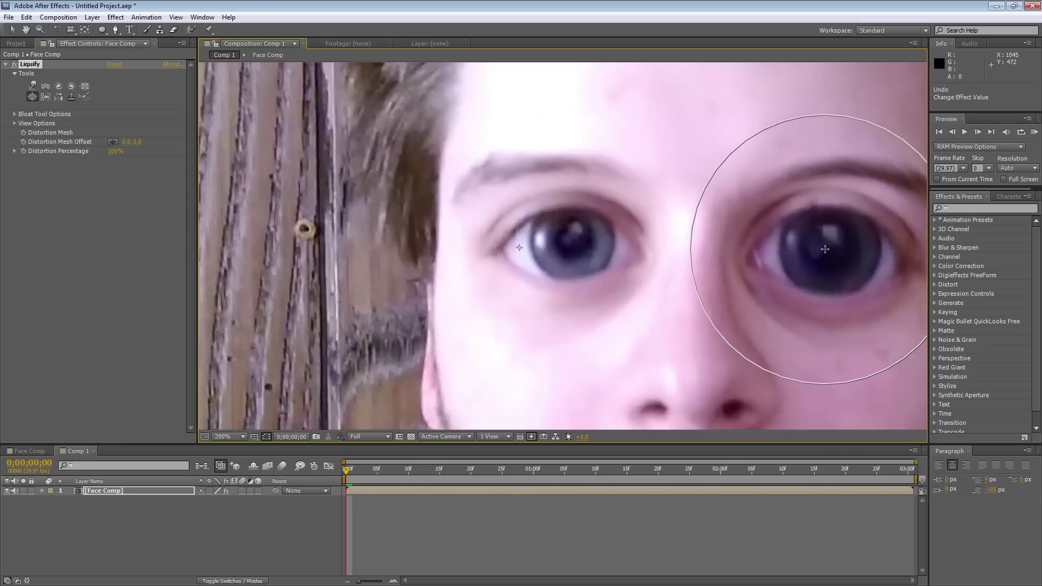
scroll(826, 250, down, 1)
drag(567, 244, 567, 244)
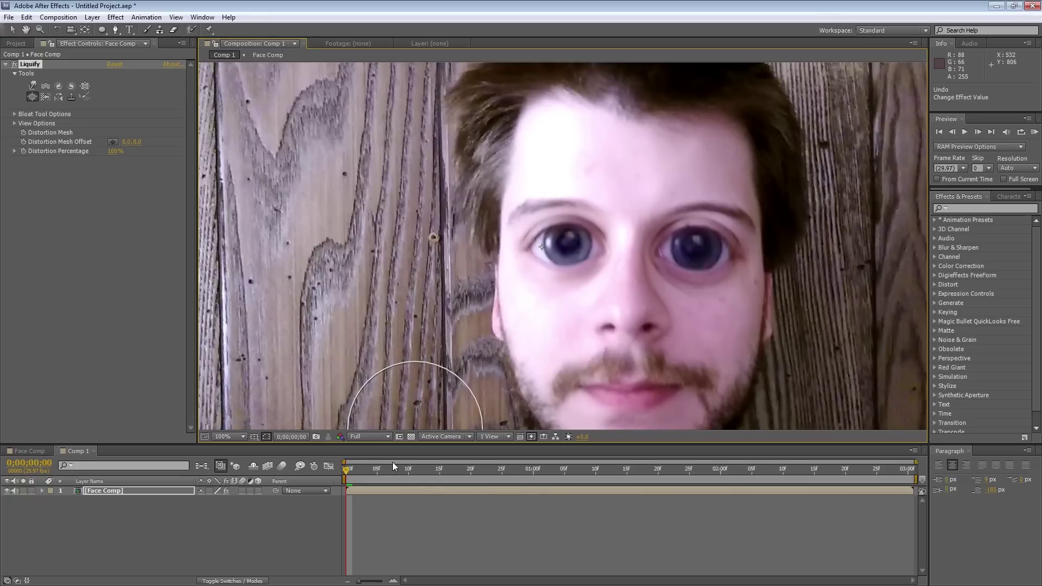
key(ctrl+z)
key(ctrl+z)
key(ctrl+z)
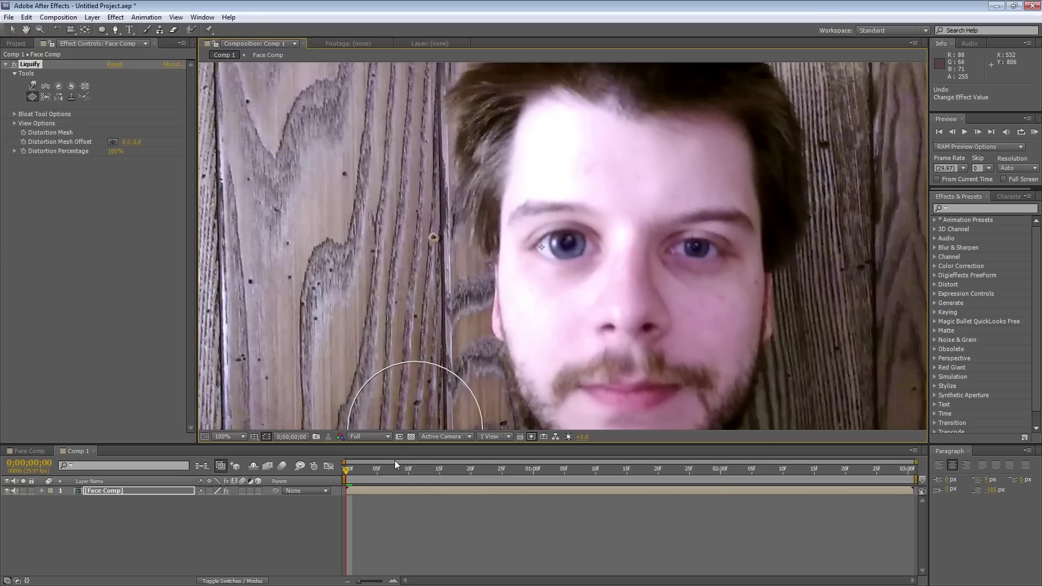
key(ctrl+z)
key(ctrl+z)
key(ctrl+z)
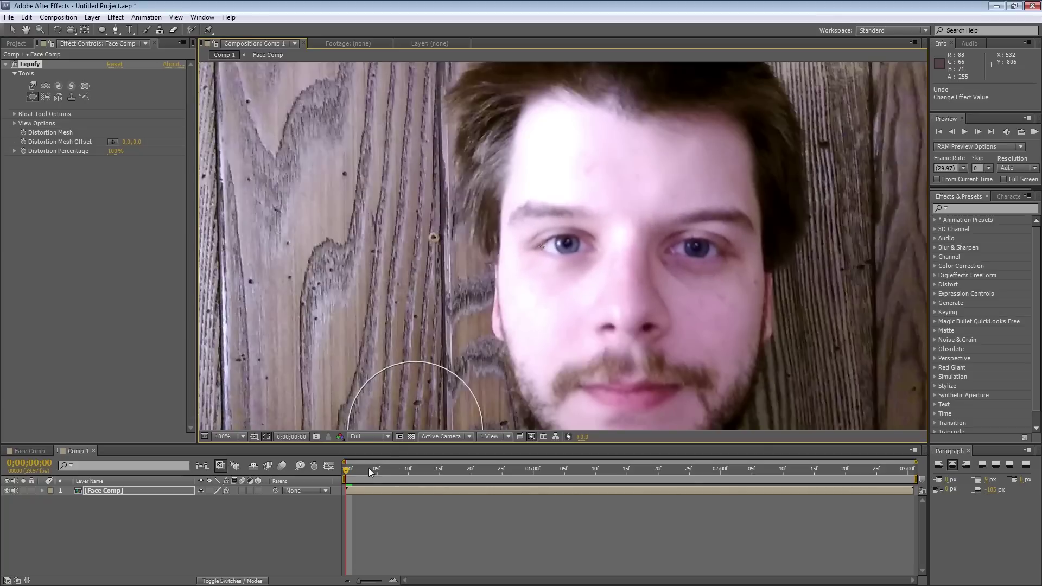
At frame 0;00;00;24, bloat the left and right eyes larger
drag(369, 468, 515, 466)
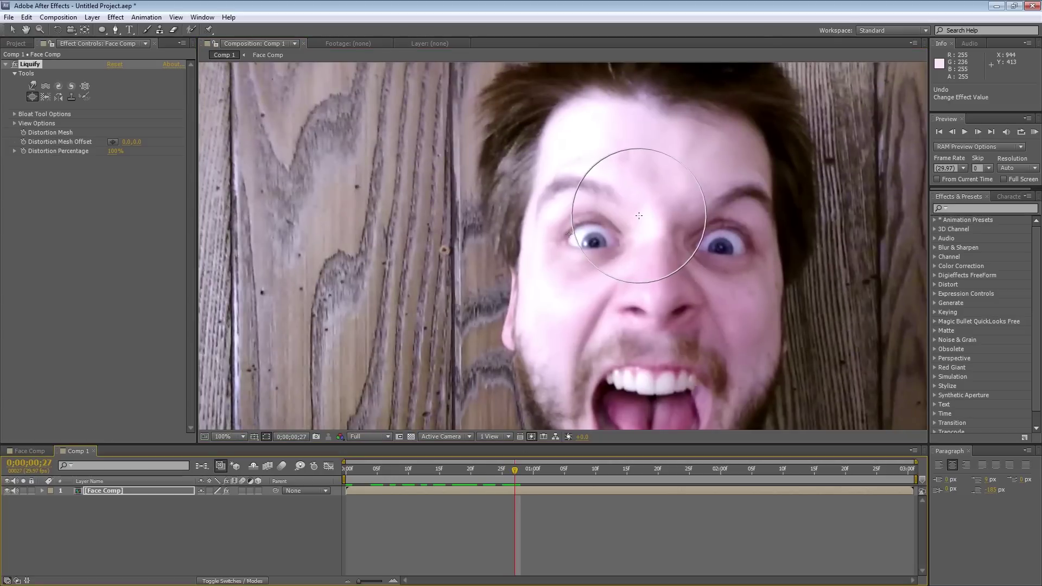
drag(519, 470, 496, 468)
drag(566, 237, 566, 237)
drag(712, 243, 711, 240)
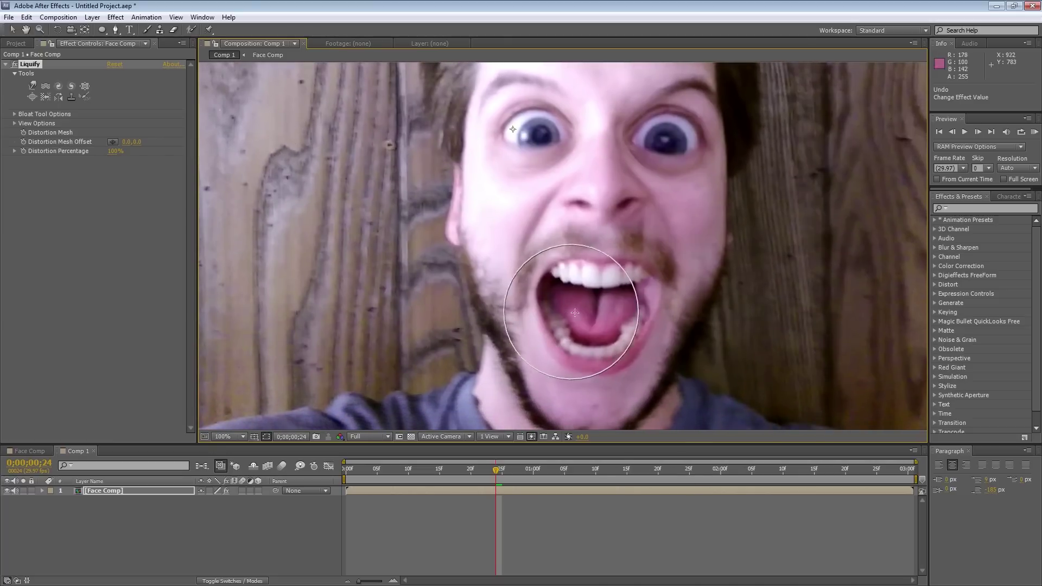
Bloat the mouth, then with Warp pull the tongue down and stretch the mouth wider
mouse_move(611, 318)
mouse_down()
mouse_move(607, 304)
mouse_move(603, 312)
mouse_up()
click(32, 87)
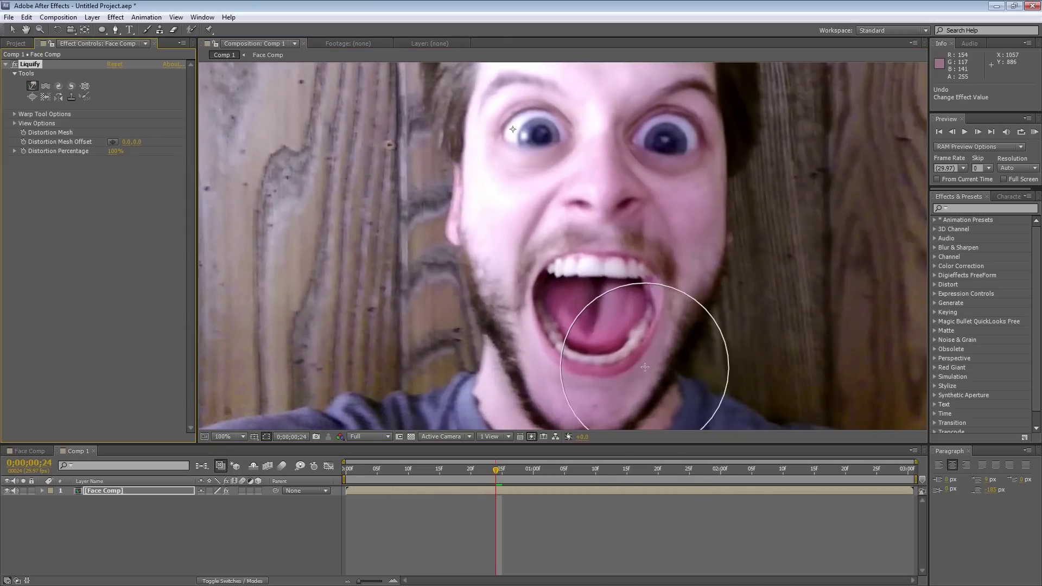
mouse_move(559, 360)
mouse_down()
mouse_move(575, 368)
mouse_move(567, 356)
mouse_move(500, 349)
mouse_up()
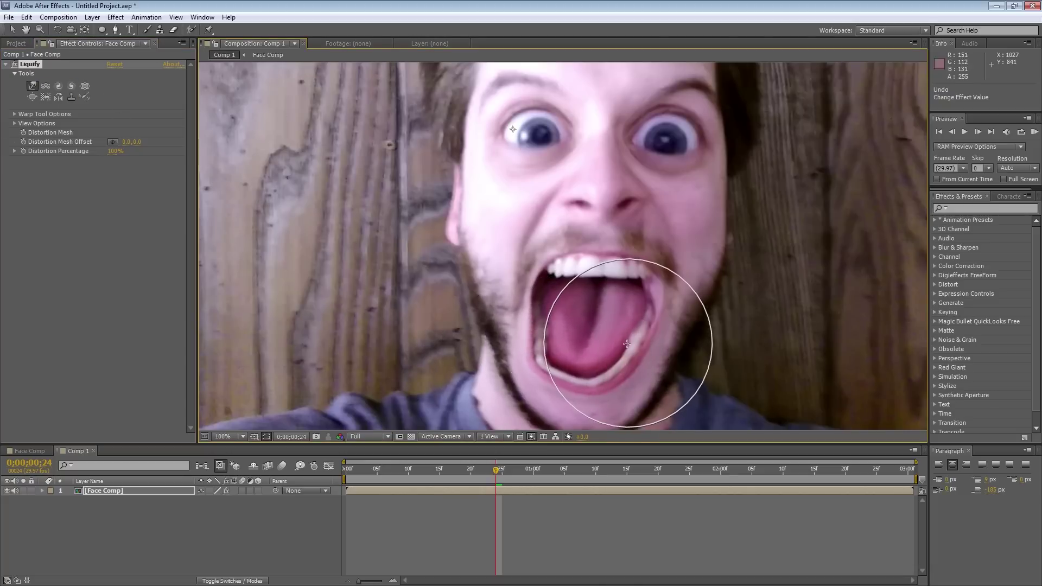
mouse_move(643, 298)
mouse_down()
mouse_move(698, 279)
mouse_move(661, 302)
mouse_move(693, 209)
mouse_up()
mouse_move(552, 287)
mouse_down()
mouse_move(425, 208)
mouse_move(570, 299)
mouse_move(474, 229)
mouse_move(526, 290)
mouse_move(491, 295)
mouse_move(546, 321)
mouse_move(509, 338)
mouse_move(545, 351)
mouse_move(545, 387)
mouse_move(584, 387)
mouse_move(592, 413)
mouse_move(562, 392)
mouse_move(563, 416)
mouse_move(594, 387)
mouse_move(639, 408)
mouse_move(656, 335)
mouse_move(674, 334)
mouse_move(664, 303)
mouse_move(684, 305)
mouse_move(580, 253)
mouse_move(595, 267)
mouse_move(593, 297)
mouse_move(613, 277)
mouse_move(628, 288)
mouse_move(652, 272)
mouse_move(655, 289)
mouse_move(542, 270)
mouse_move(567, 269)
mouse_move(564, 299)
mouse_move(530, 277)
mouse_up()
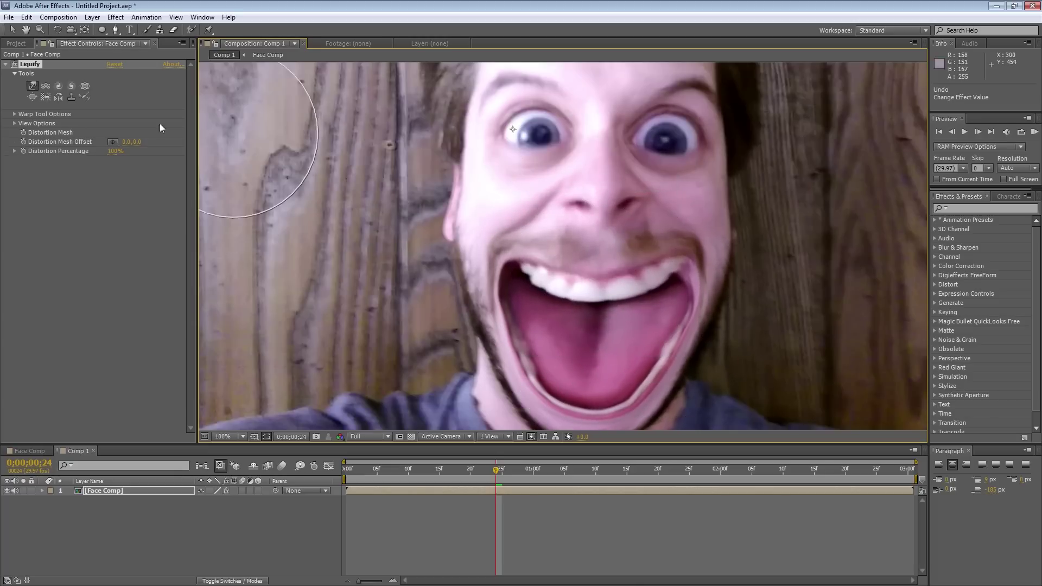
Shrink the nose with Pucker and push its tip down into a point with Warp
click(85, 86)
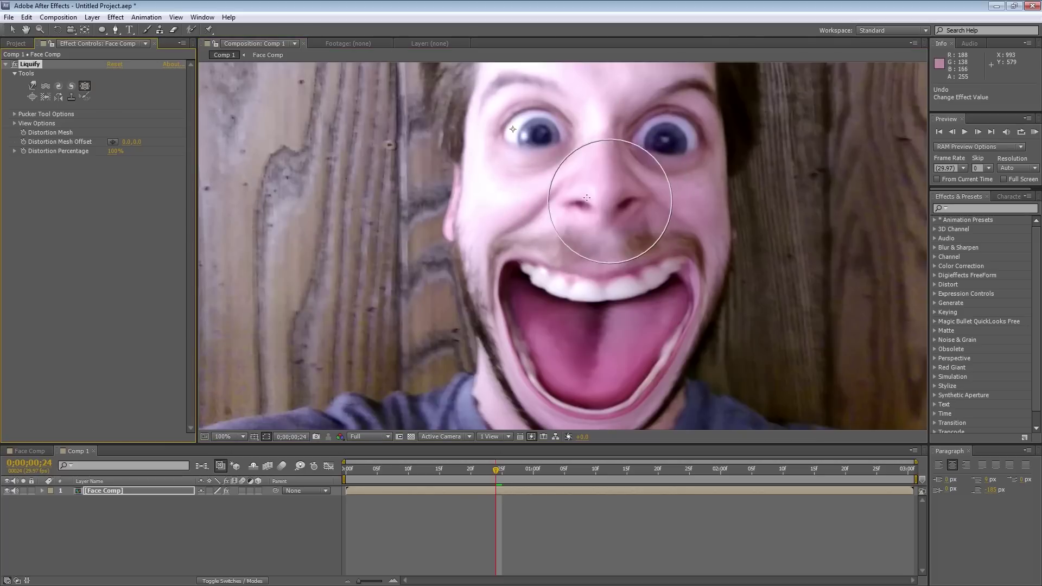
drag(594, 190, 600, 193)
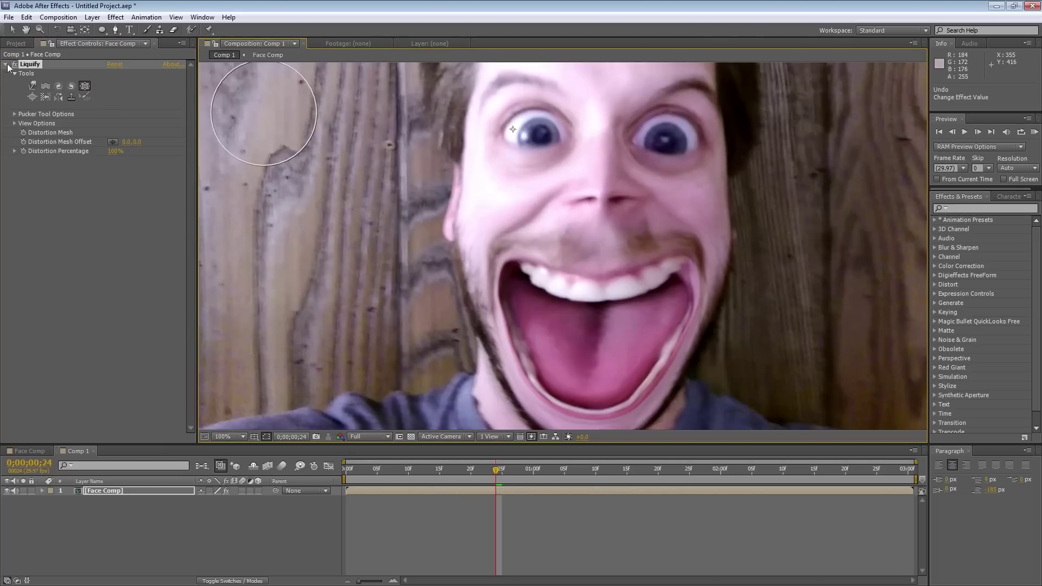
click(32, 86)
mouse_move(604, 183)
mouse_down()
mouse_move(602, 223)
mouse_move(608, 203)
mouse_move(614, 218)
mouse_move(595, 206)
mouse_move(586, 222)
mouse_move(624, 204)
mouse_up()
With a much bigger Warp brush, push the forehead up and the head's left side outward
key(comma)
key(comma)
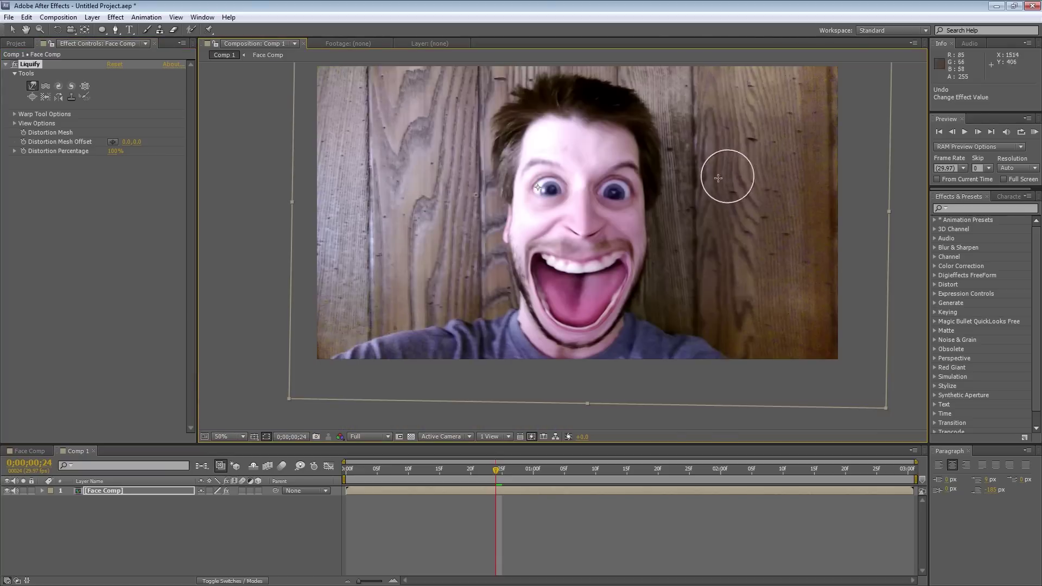
drag(459, 109, 536, 124)
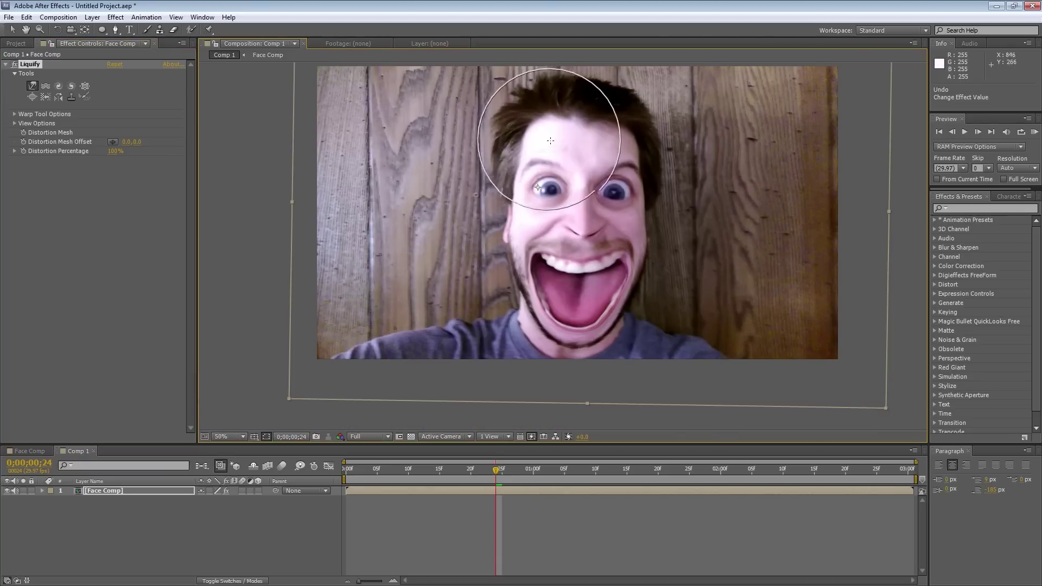
mouse_move(551, 140)
mouse_down()
mouse_move(499, 109)
mouse_move(572, 131)
mouse_move(575, 104)
mouse_move(611, 131)
mouse_move(659, 107)
mouse_move(645, 131)
mouse_move(677, 118)
mouse_move(640, 130)
mouse_move(602, 112)
mouse_move(607, 85)
mouse_move(563, 107)
mouse_move(550, 94)
mouse_move(529, 119)
mouse_move(507, 105)
mouse_up()
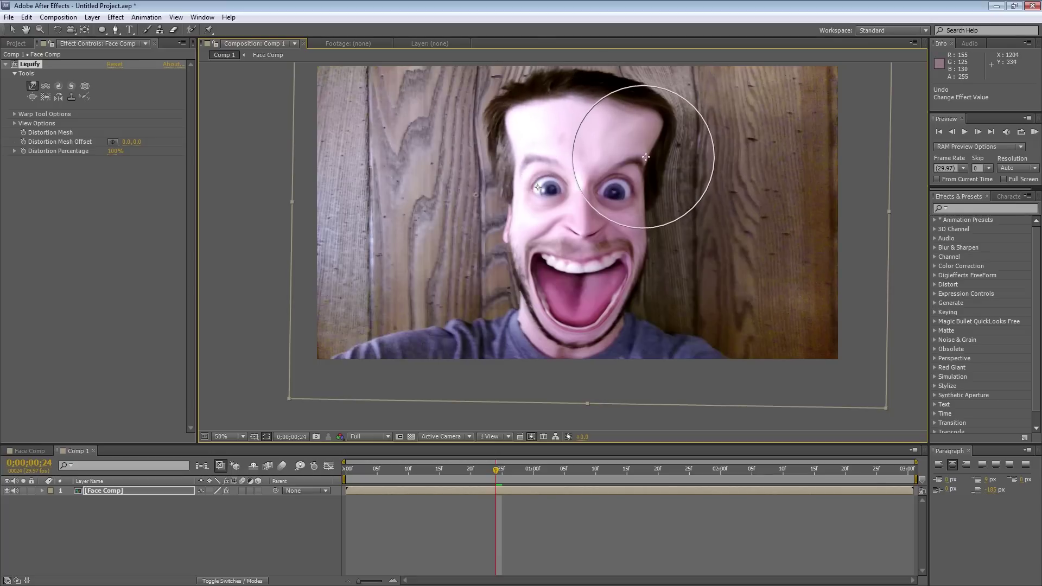
mouse_move(512, 172)
mouse_down()
mouse_move(500, 163)
mouse_move(513, 136)
mouse_up()
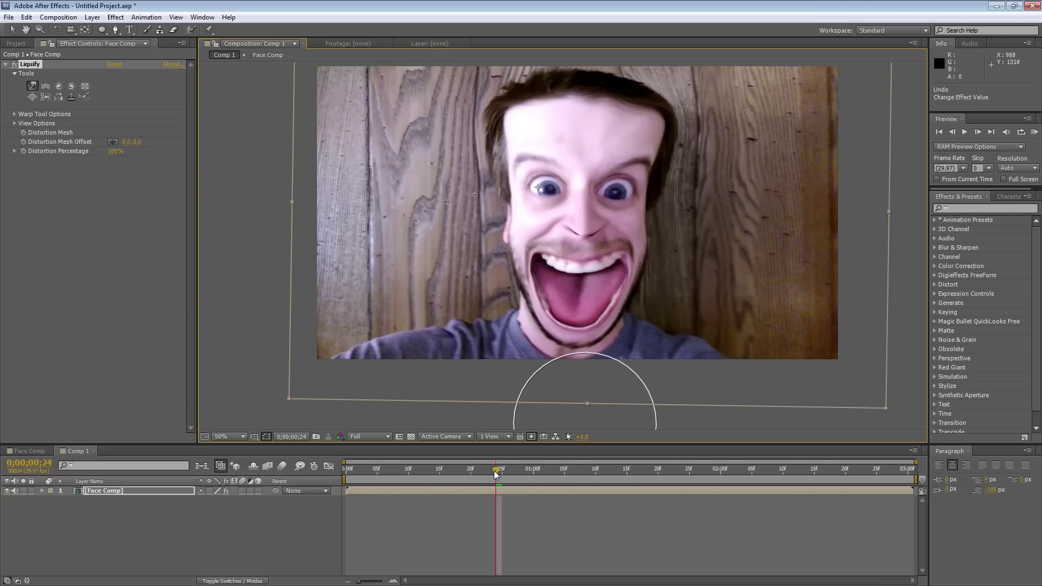
key(Home)
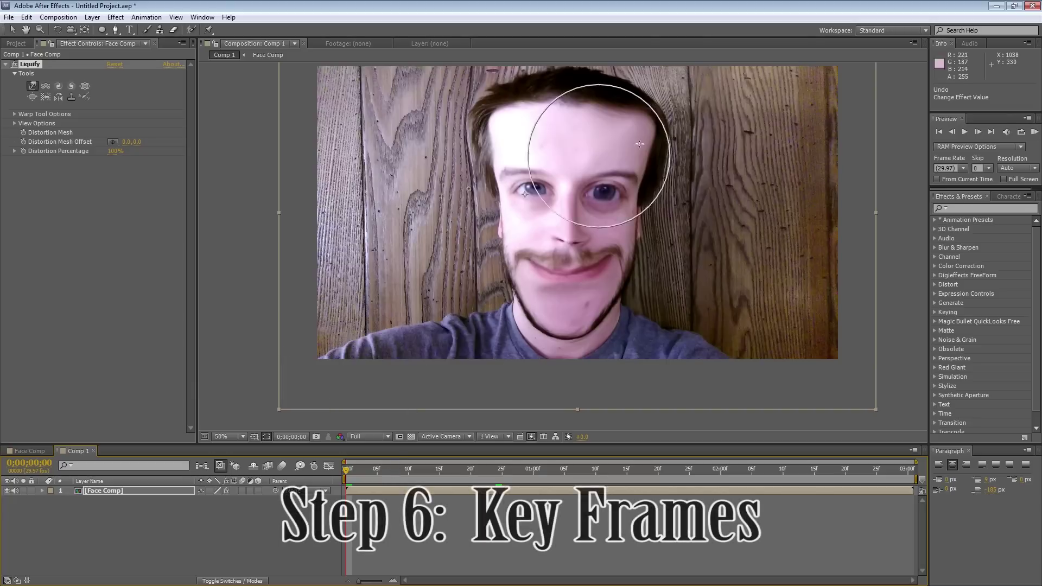
Warp the mouth into a wider grin and keyframe Distortion Percentage at 100% near frame 0;00;00;22
mouse_move(584, 207)
mouse_down()
mouse_move(579, 237)
mouse_move(560, 212)
mouse_move(618, 277)
mouse_up()
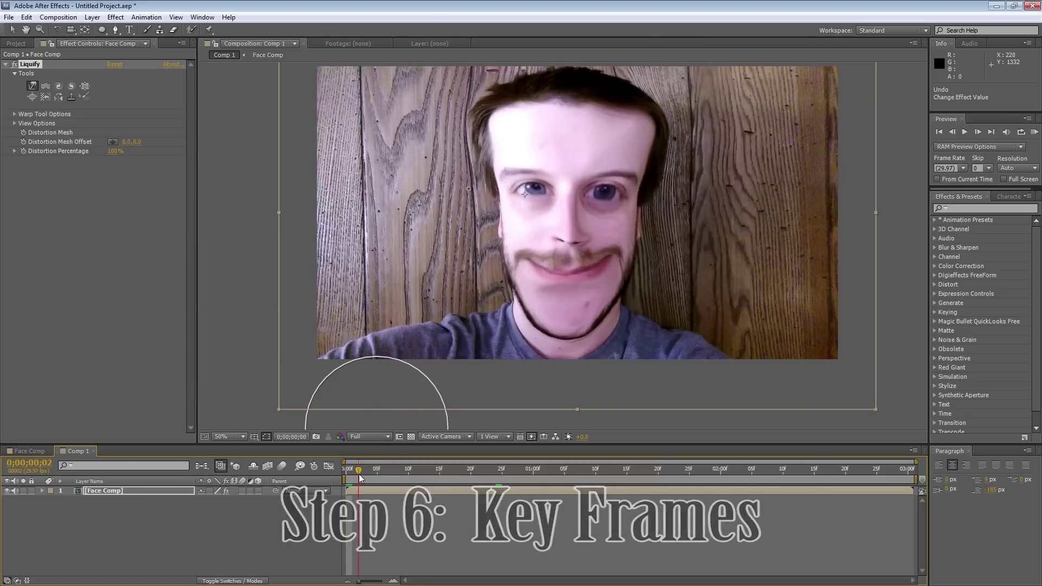
click(377, 470)
drag(394, 471, 483, 478)
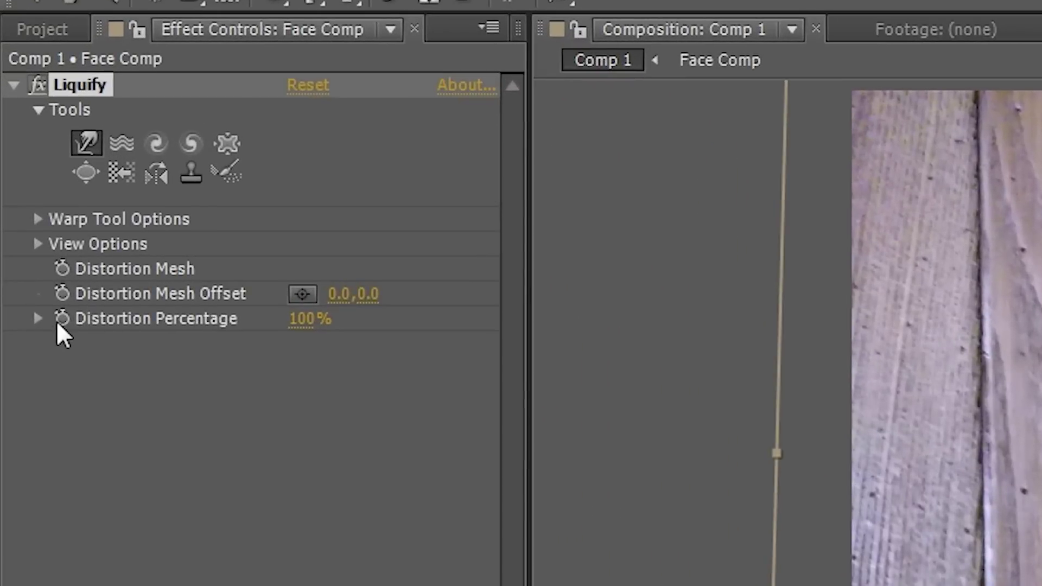
click(59, 323)
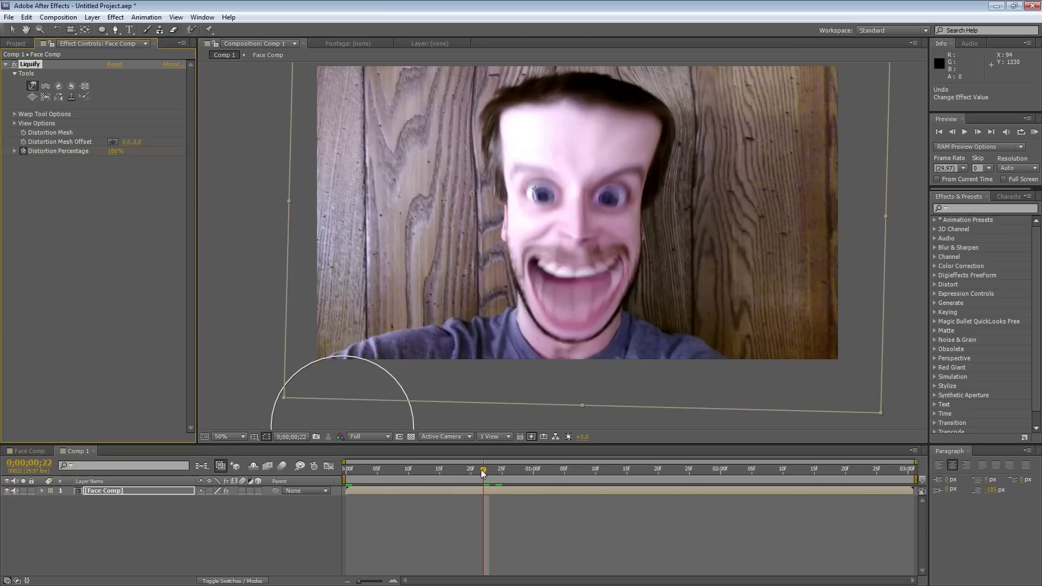
drag(486, 469, 201, 474)
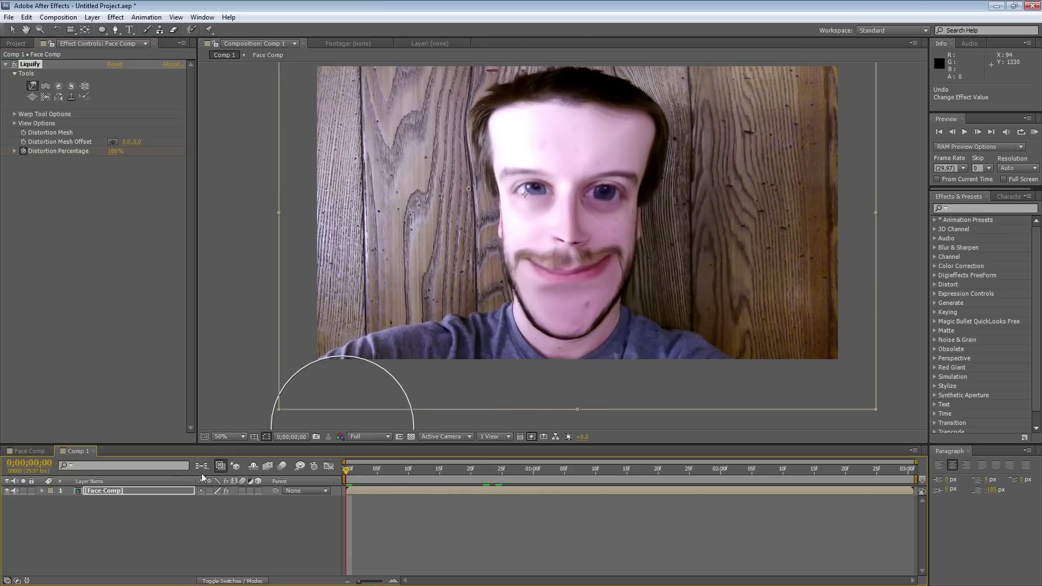
Set a 0% Distortion Percentage keyframe at frame 0 and scrub to watch the ramp
click(110, 491)
key(u)
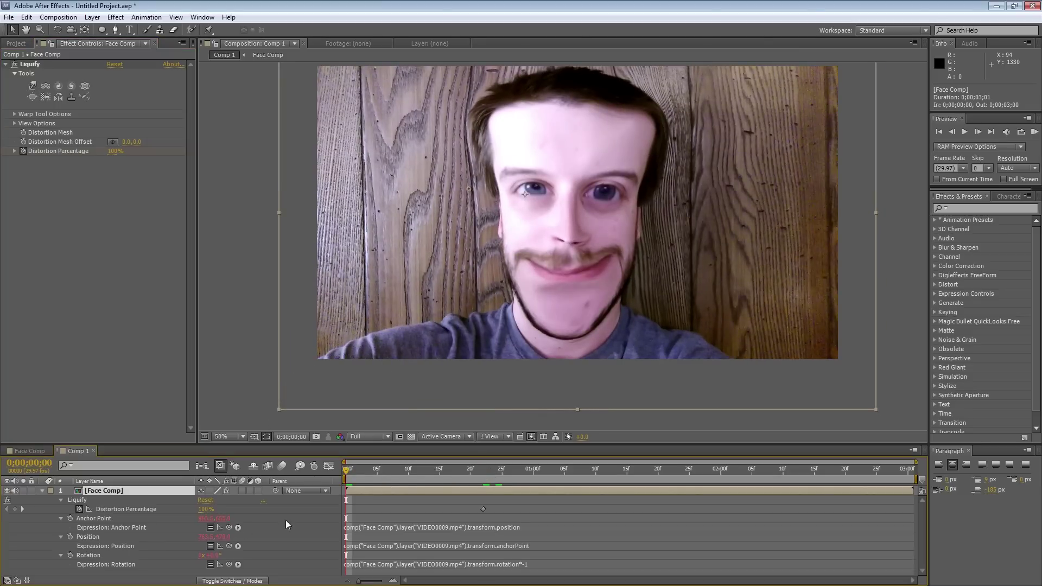
click(483, 509)
click(485, 471)
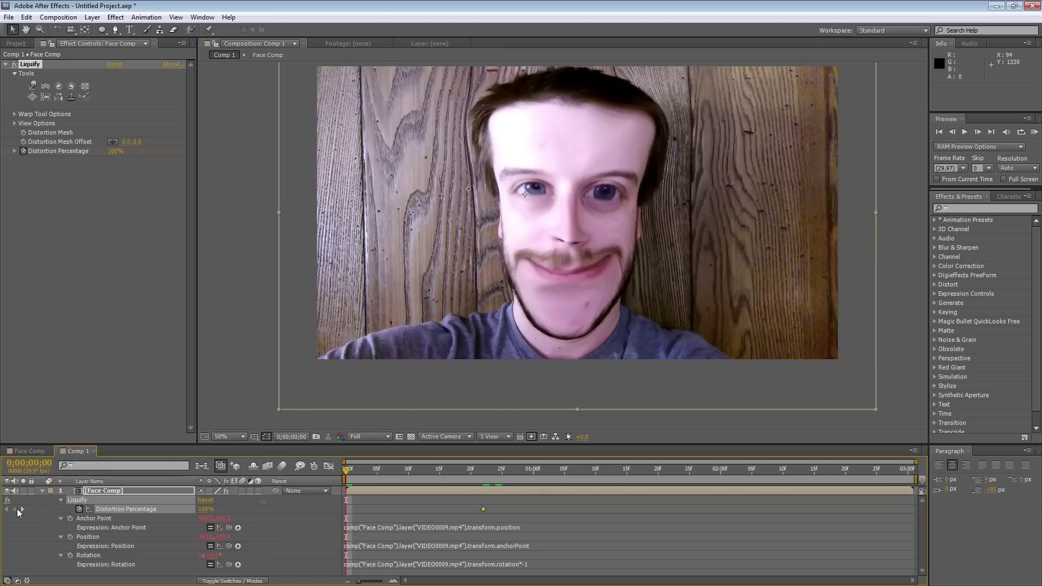
click(114, 151)
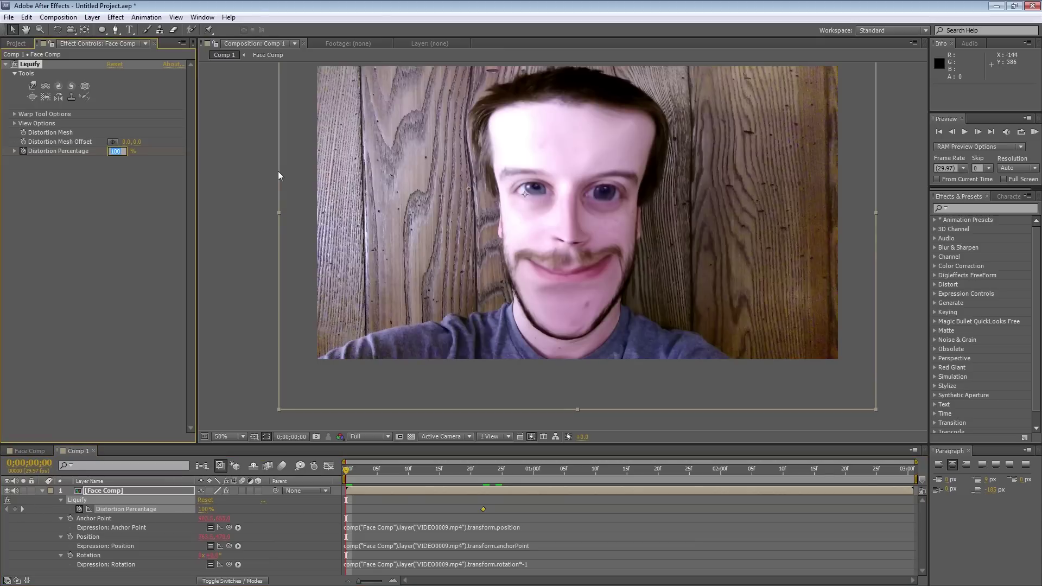
text(0)
key(Return)
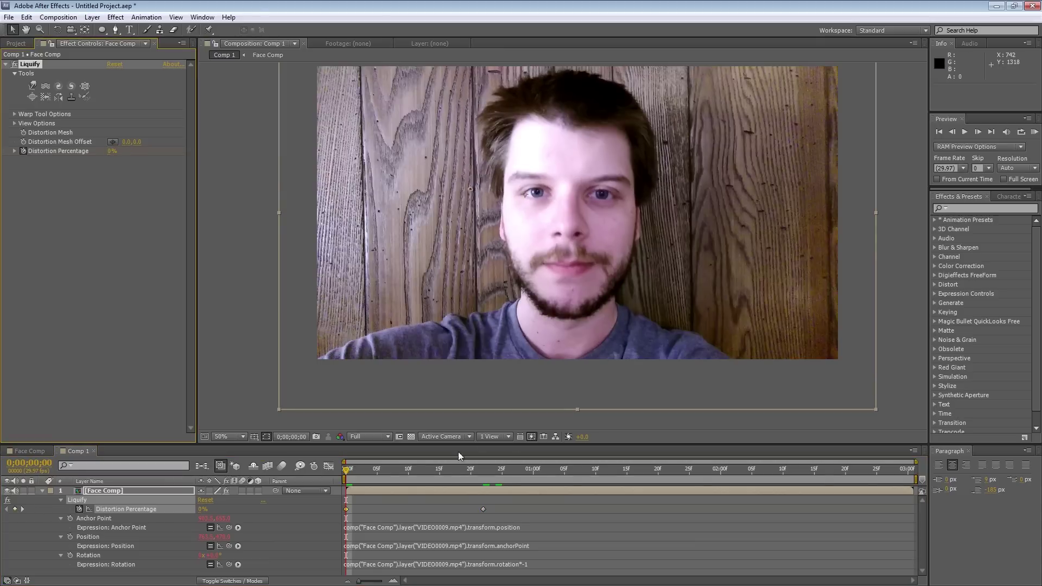
drag(455, 476, 809, 485)
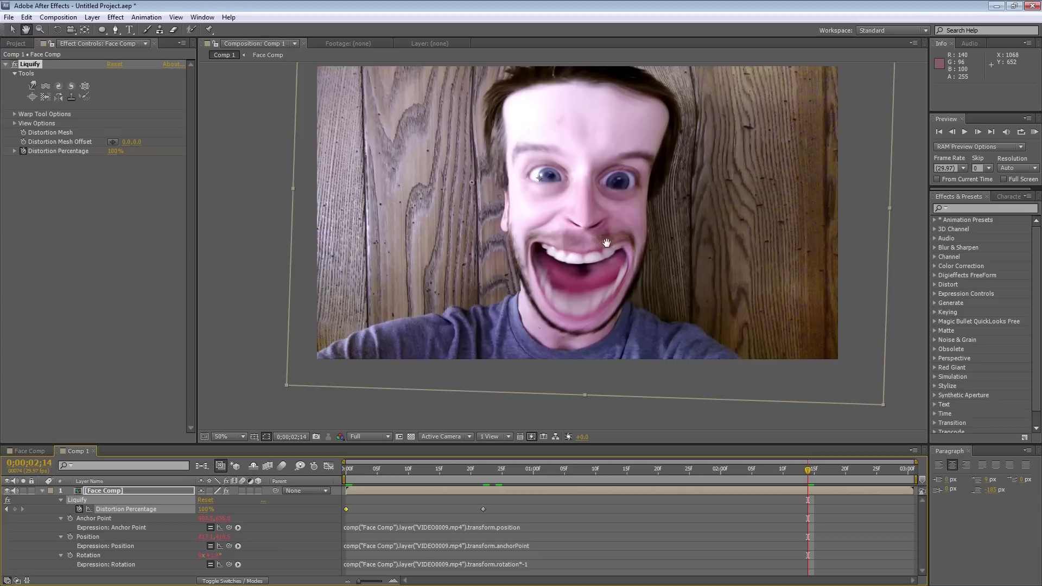
Set Distortion Percentage to 0% at 0;00;02;20 and scrub nearby frames to check
drag(606, 243, 609, 274)
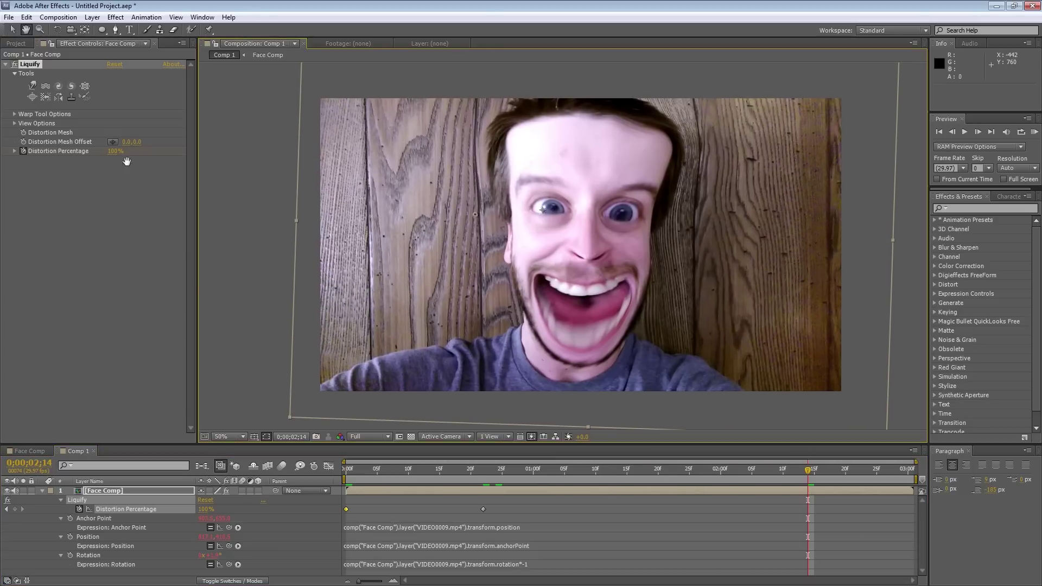
key(v)
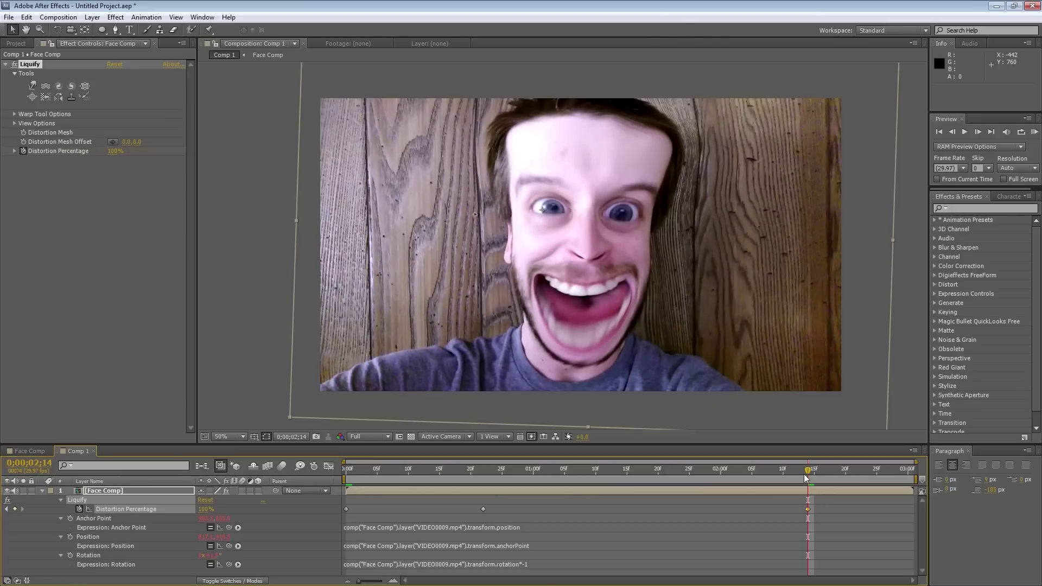
drag(818, 475, 850, 473)
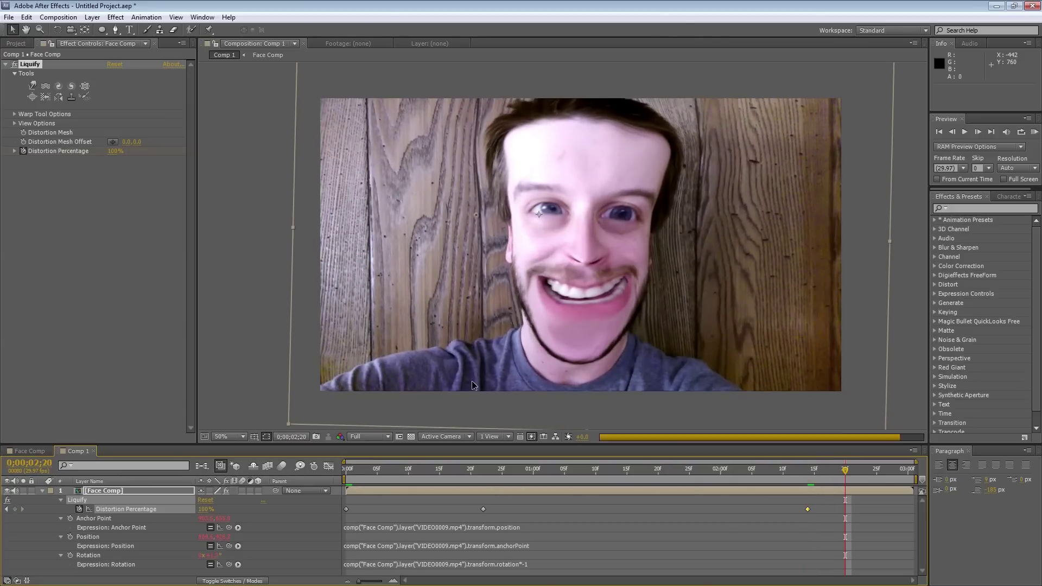
click(111, 152)
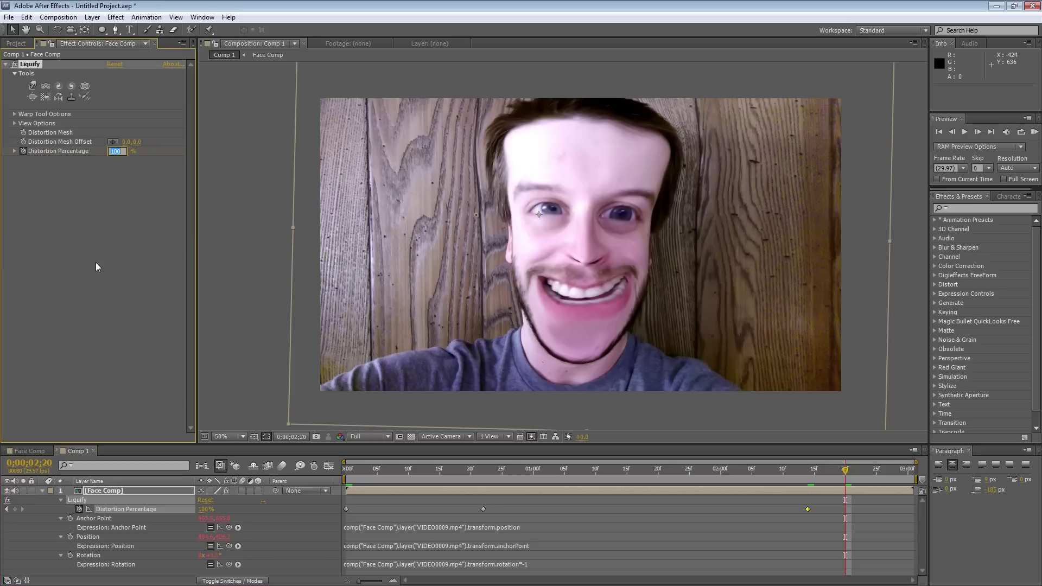
text(0)
key(Return)
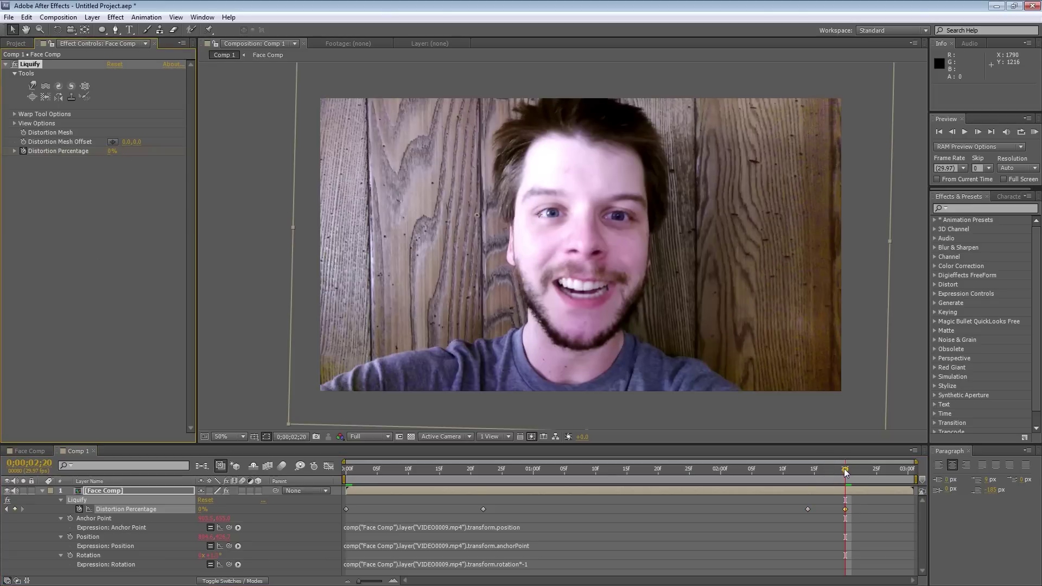
drag(845, 474, 346, 469)
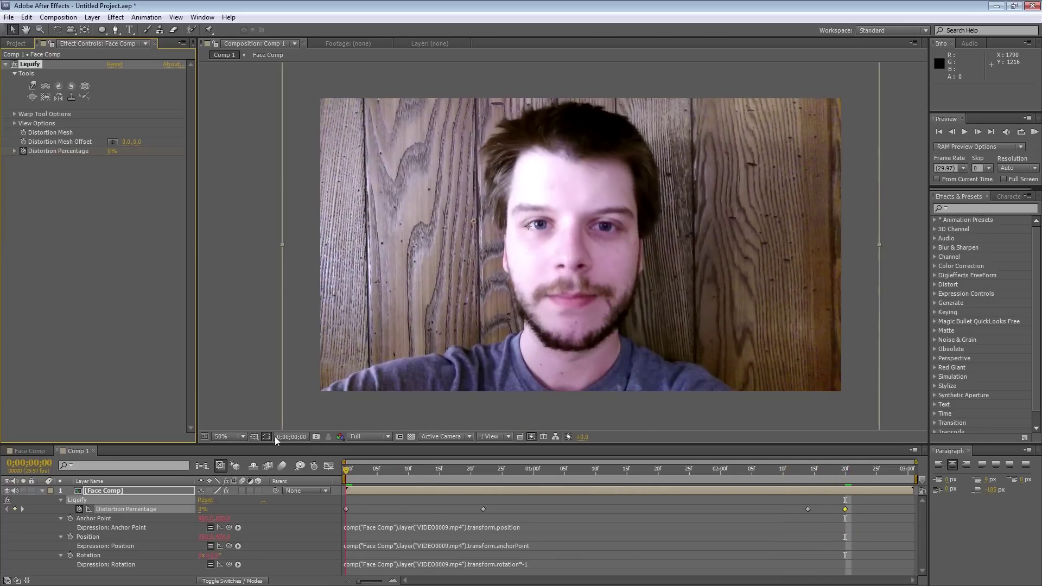
key(space)
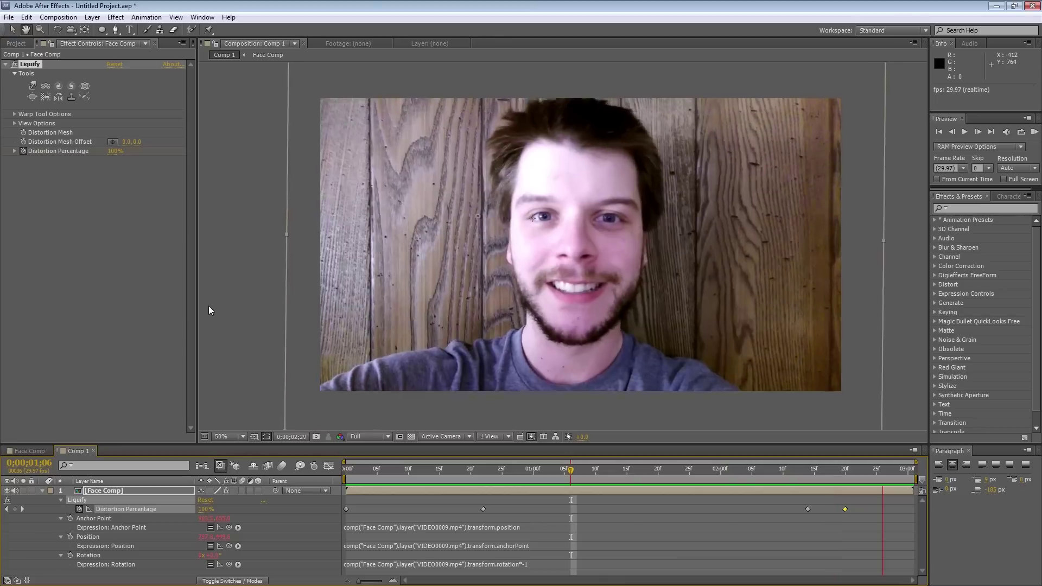
key(space)
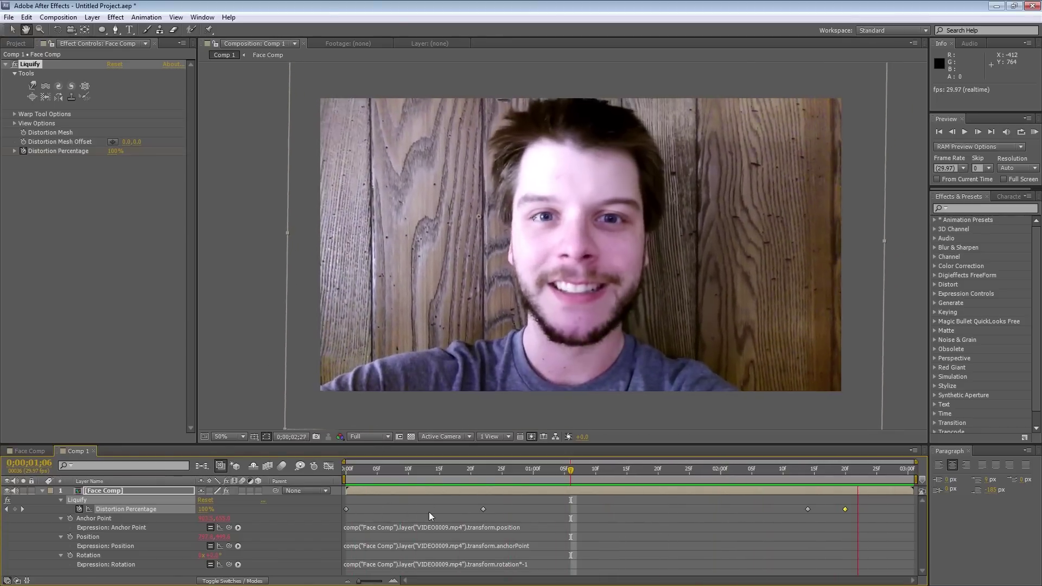
key(space)
Select the first Distortion Percentage keyframe and preview the clip's new timing
click(345, 510)
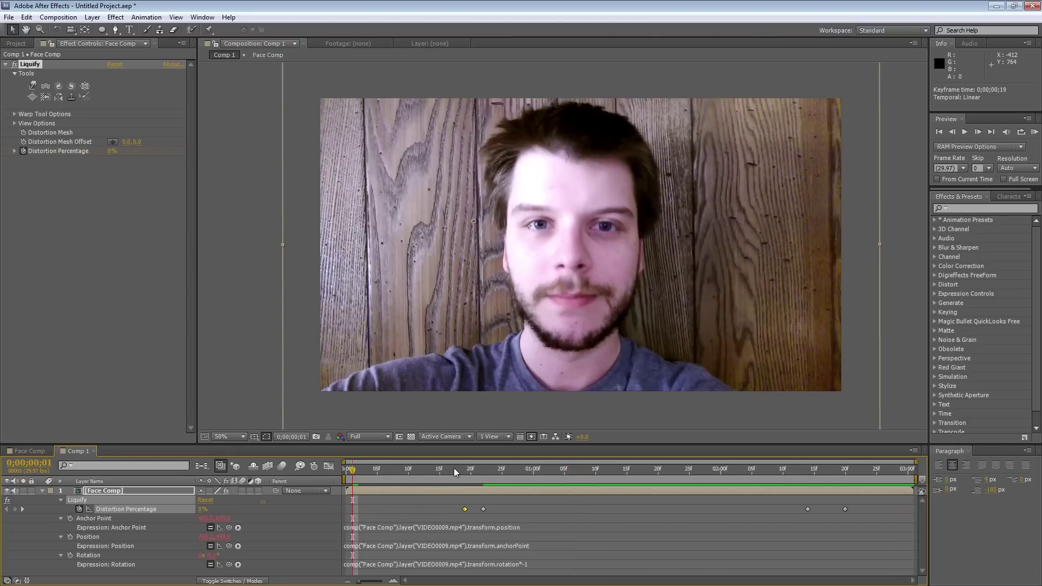
key(space)
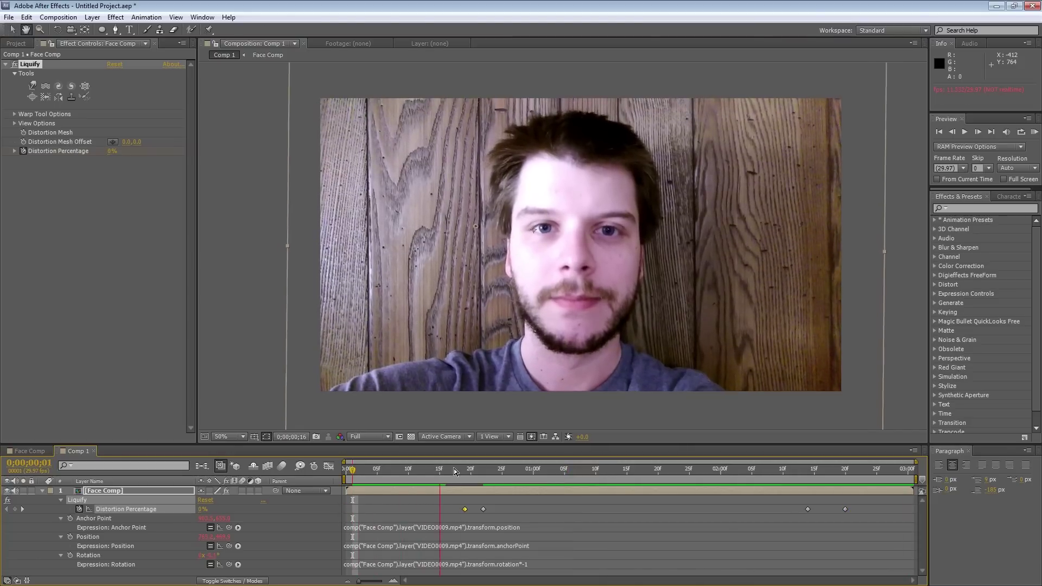